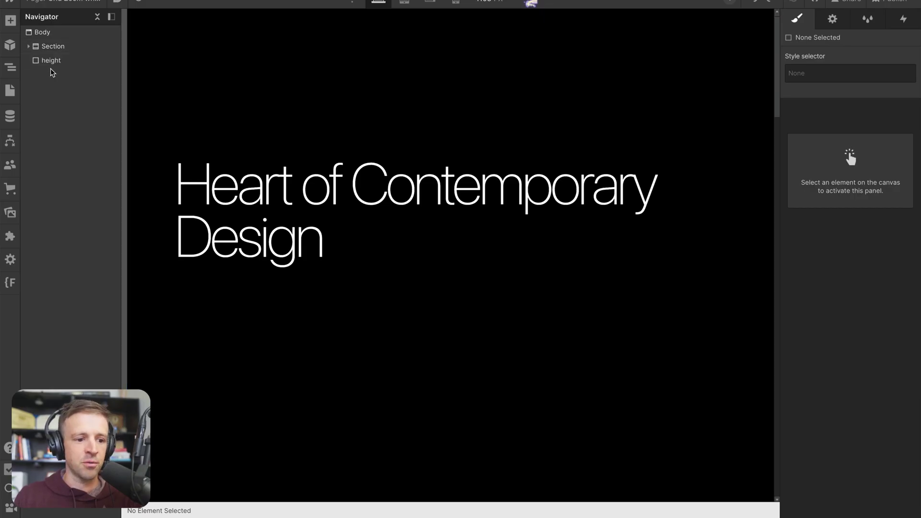
# - Select the 'height' block below the hero Section in the Navigator
pyautogui.click(51, 61)
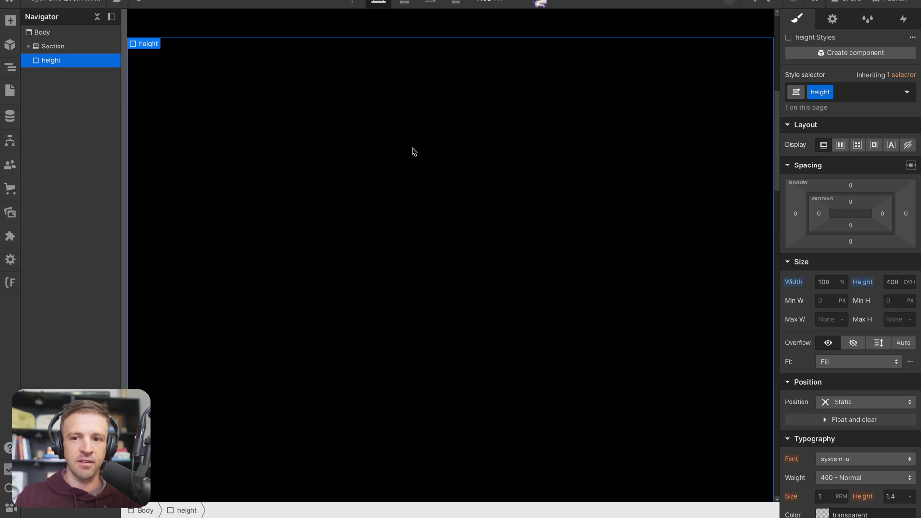
# - Paste a 'sticky' block (100% × 100 DVH, sticky at top 0) into height, then a 'grid' inside it
pyautogui.hotkey('ctrl', 'v')
pyautogui.click(64, 76)
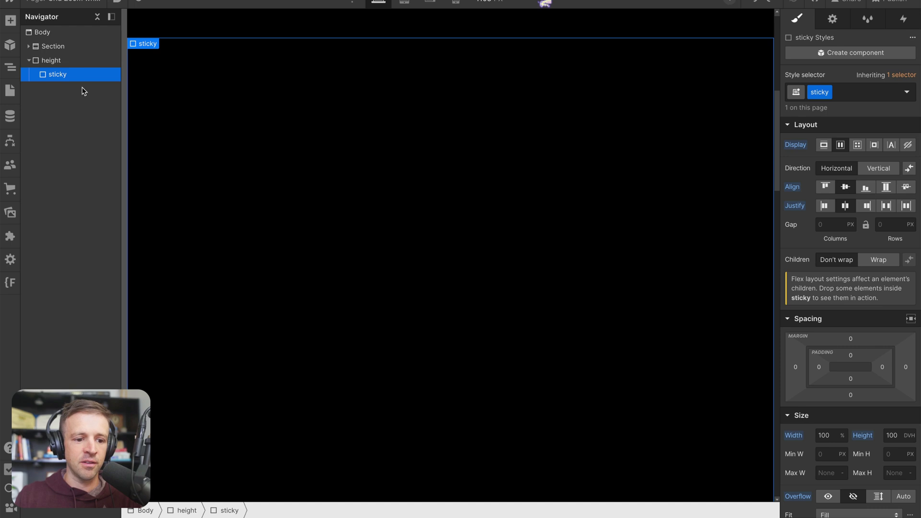
pyautogui.scroll(-1, 271, 121)
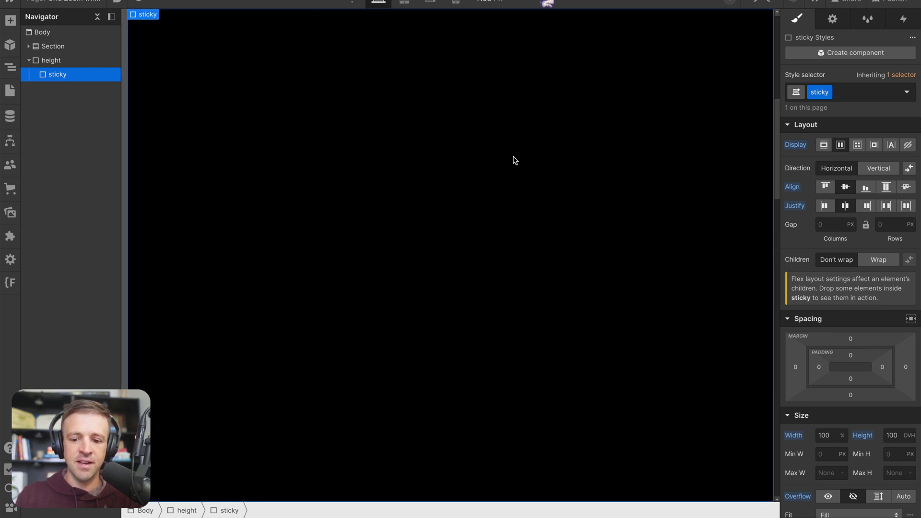
pyautogui.scroll(-6, 869, 335)
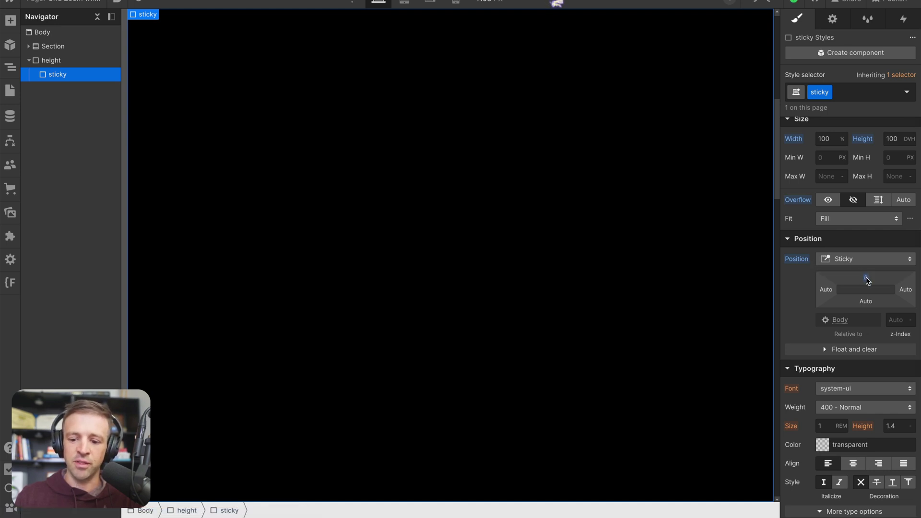
pyautogui.scroll(-5, 540, 169)
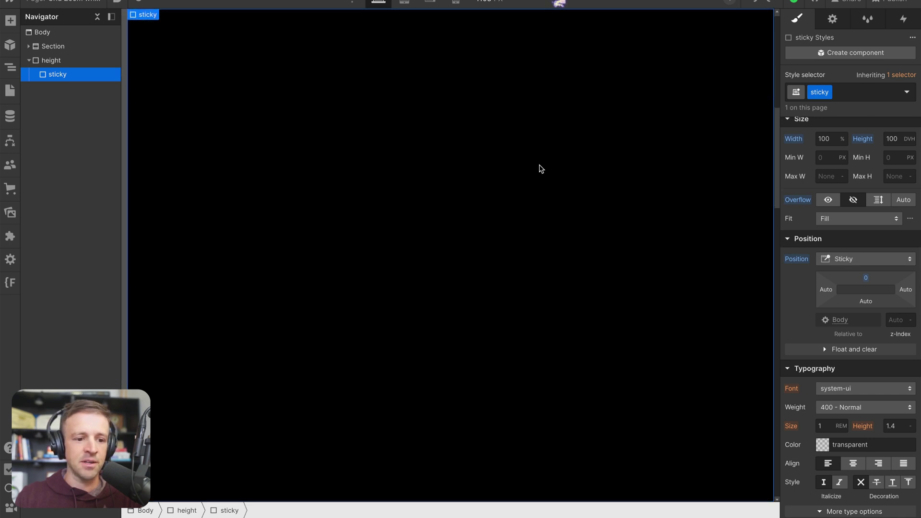
pyautogui.scroll(-5, 541, 169)
pyautogui.scroll(5, 540, 169)
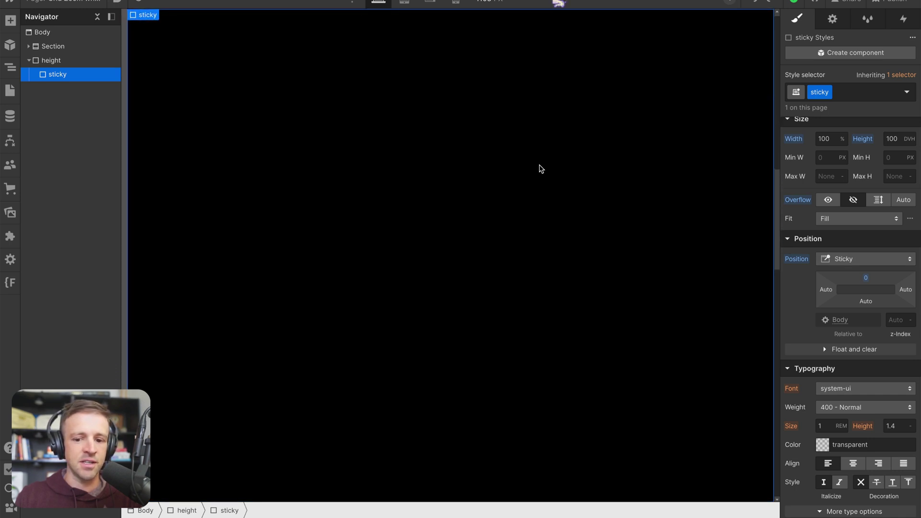
pyautogui.scroll(4, 540, 169)
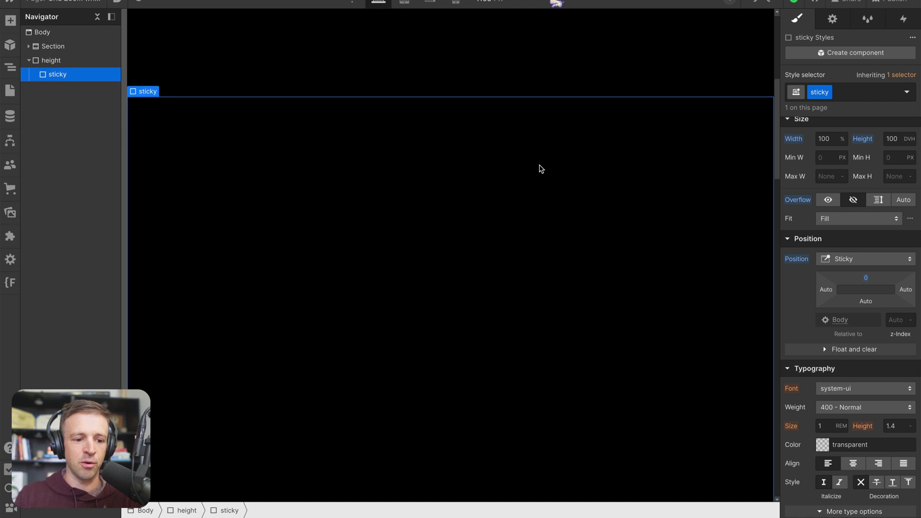
pyautogui.hotkey('ctrl', 'v')
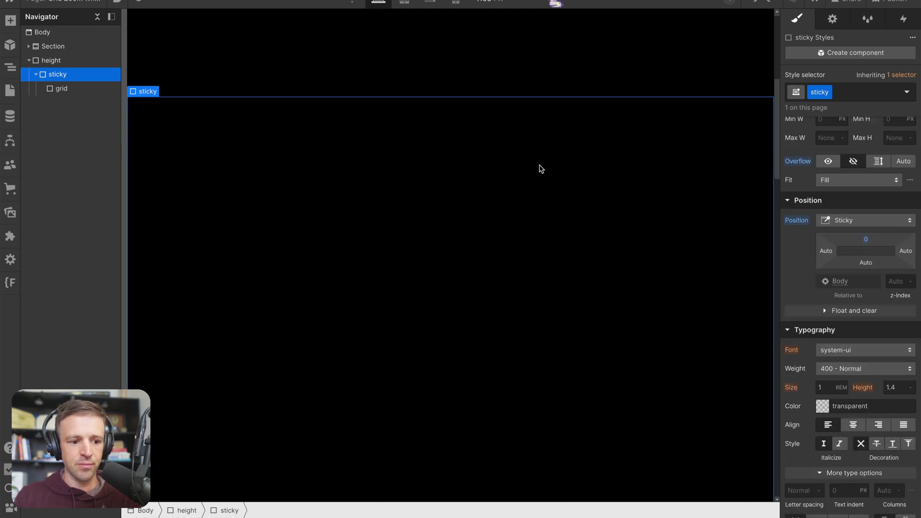
# - Confirm the grid's 3×3 track and gap layout in Edit Grid
pyautogui.click(92, 89)
pyautogui.scroll(-3, 360, 150)
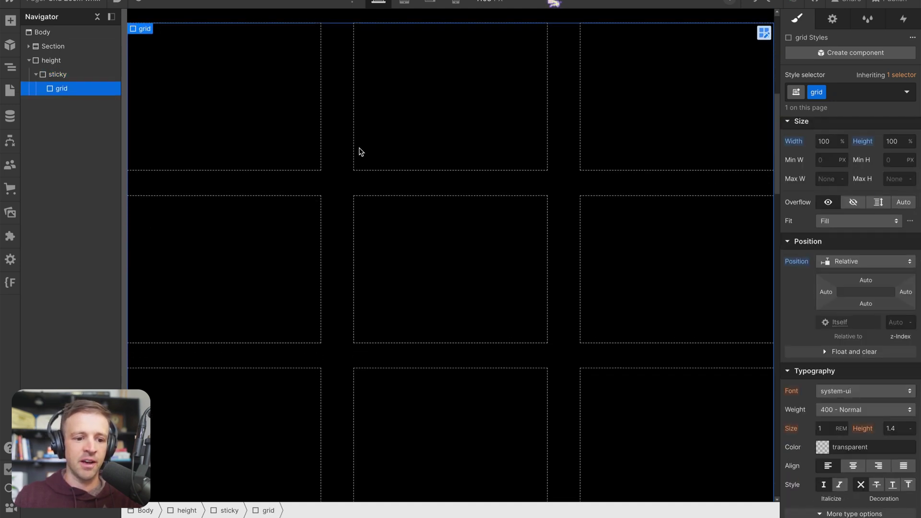
pyautogui.scroll(3, 806, 177)
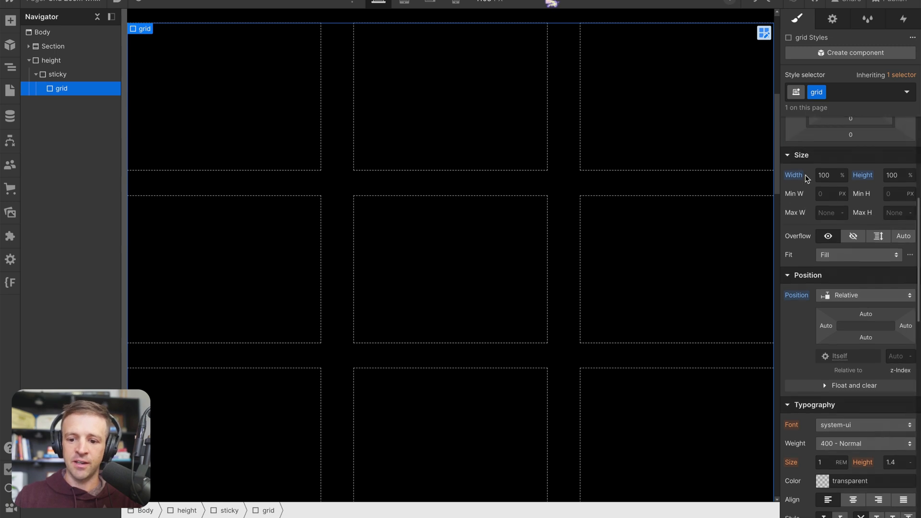
pyautogui.scroll(3, 805, 177)
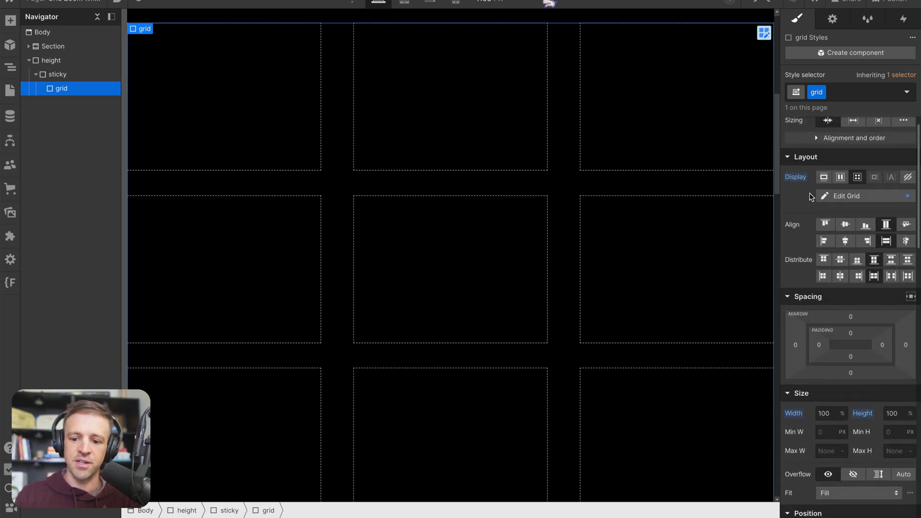
pyautogui.click(839, 195)
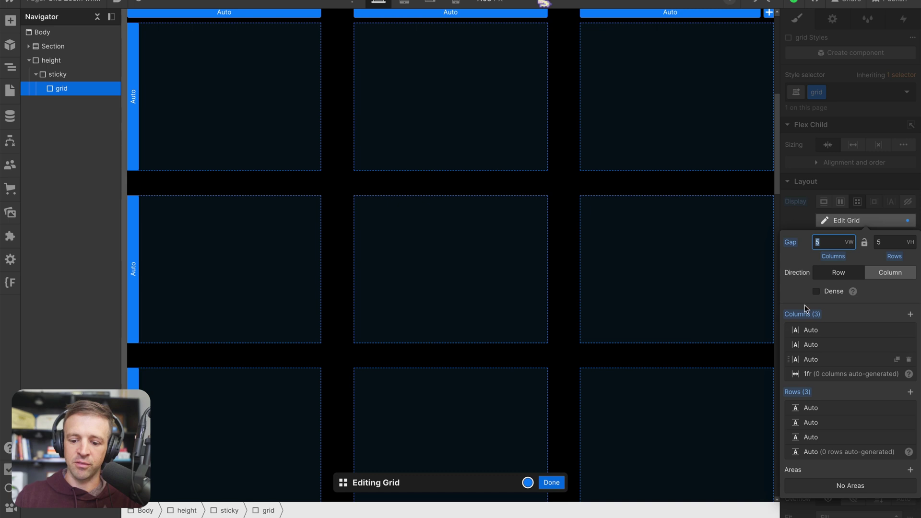
pyautogui.click(820, 188)
# - Paste a 30 VW × 30 VH 'grid-item' holding a jewellery photo into the grid
pyautogui.scroll(-3, 837, 188)
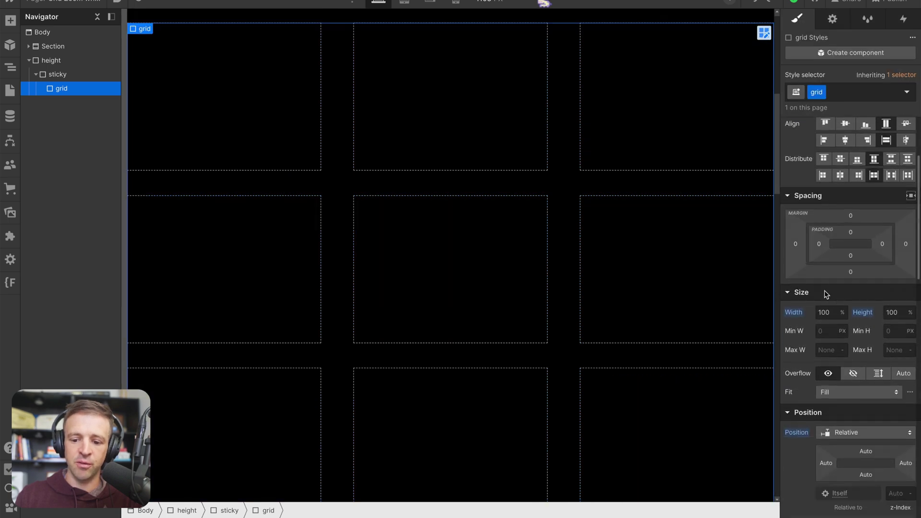
pyautogui.scroll(-5, 859, 230)
pyautogui.scroll(3, 859, 226)
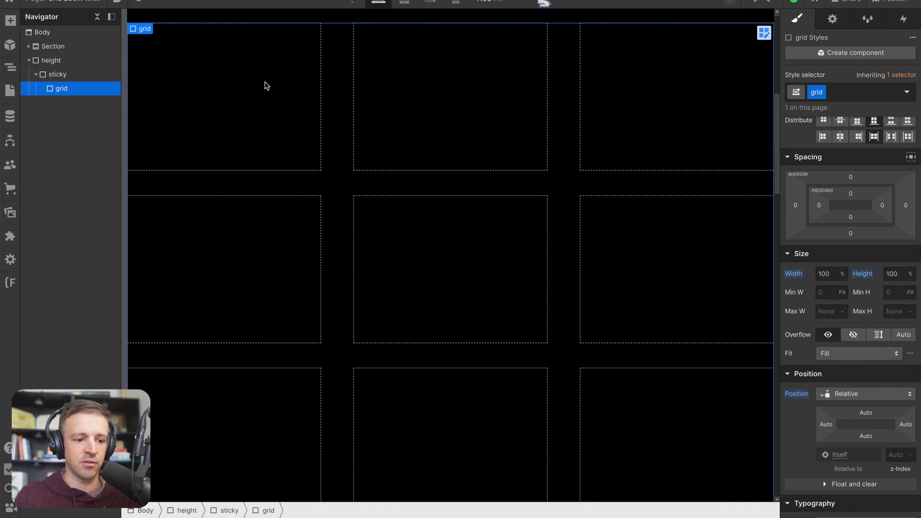
pyautogui.hotkey('ctrl', 'v')
pyautogui.click(67, 102)
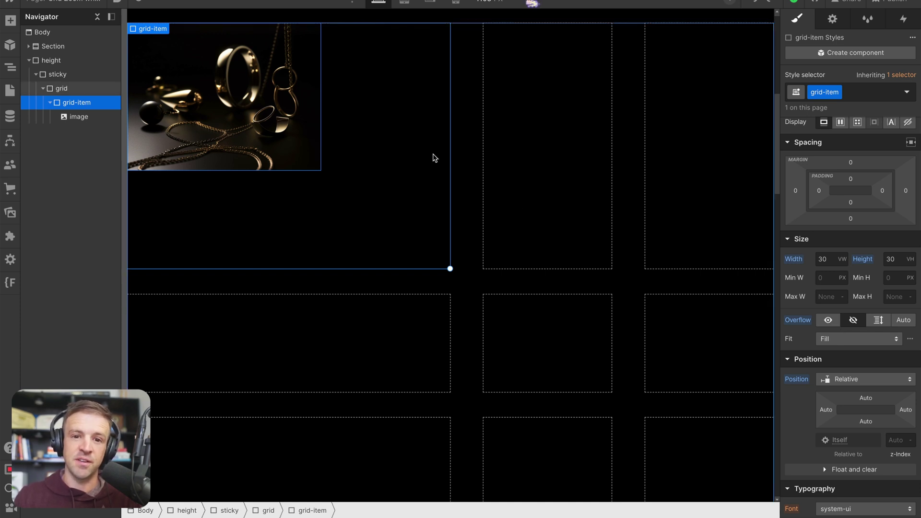
pyautogui.click(103, 120)
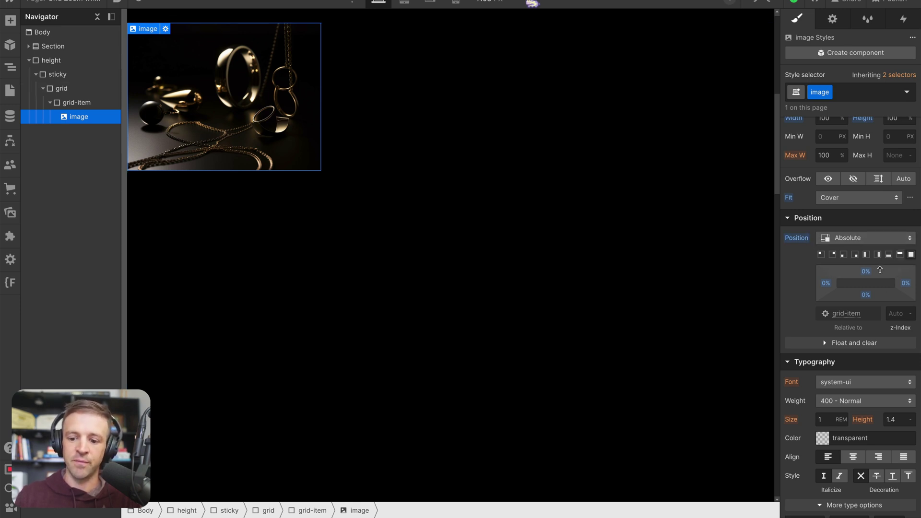
pyautogui.scroll(1, 899, 266)
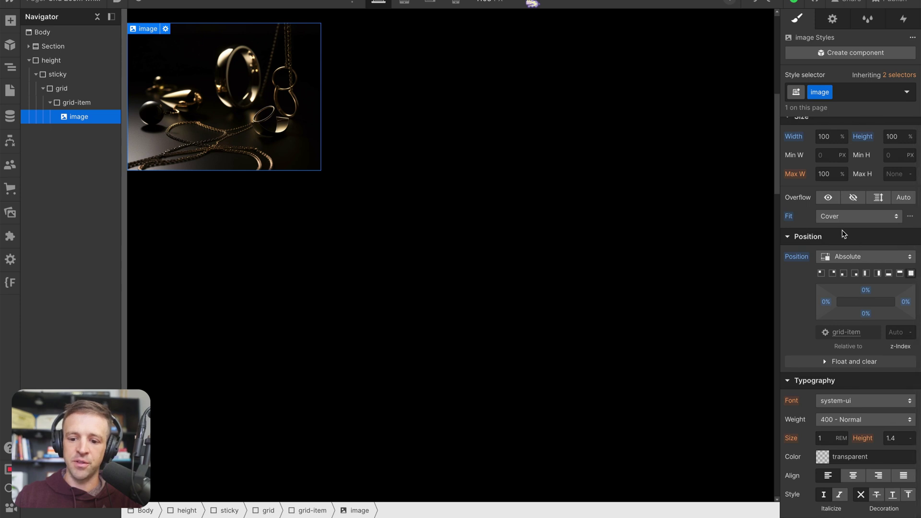
pyautogui.scroll(2, 833, 220)
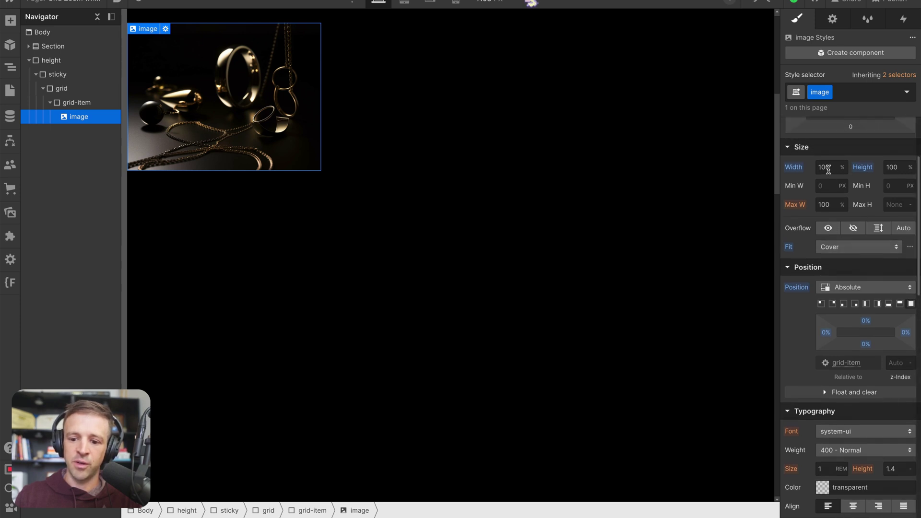
pyautogui.scroll(3, 867, 191)
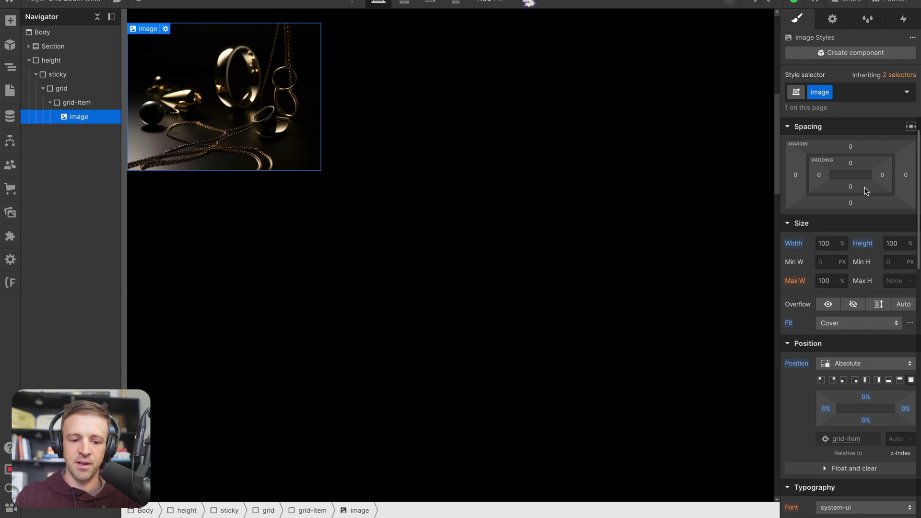
pyautogui.scroll(-1, 334, 179)
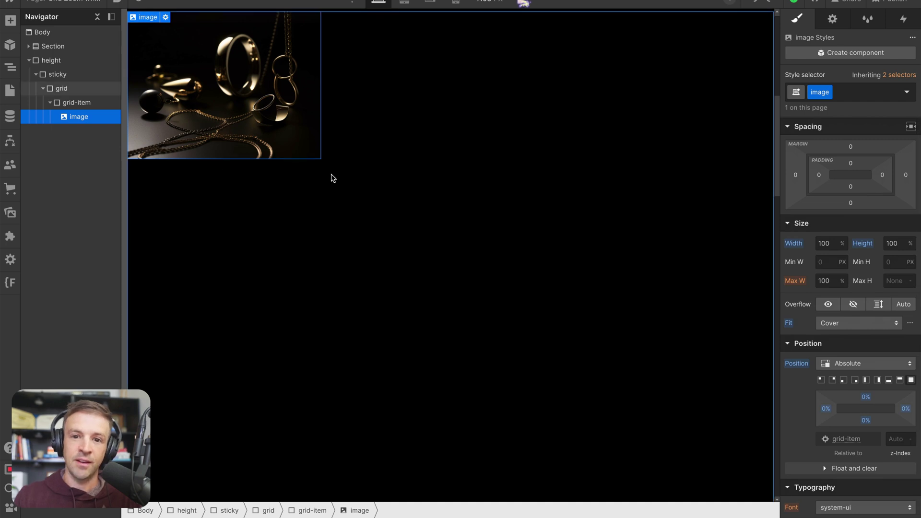
pyautogui.click(79, 106)
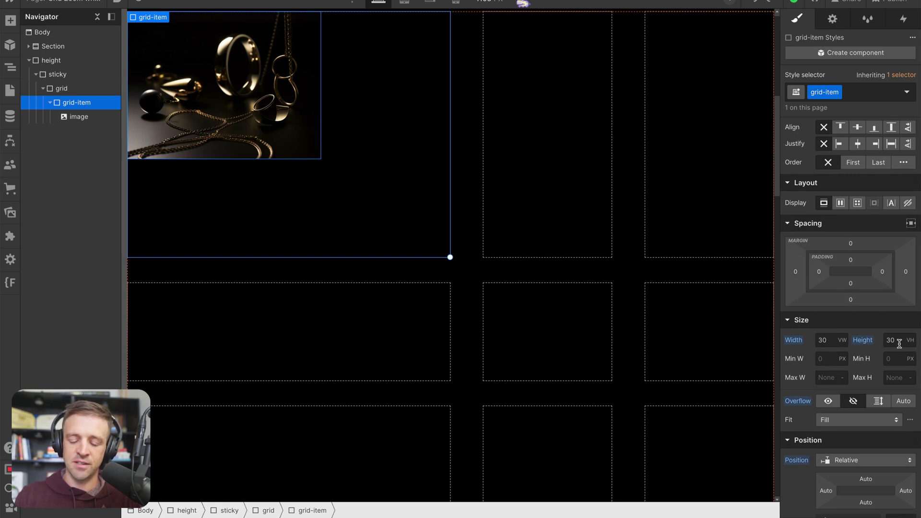
pyautogui.click(64, 88)
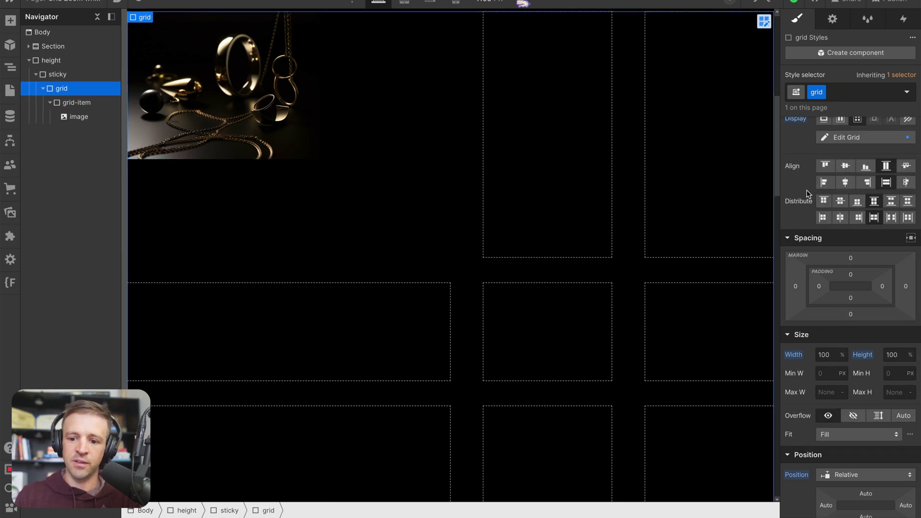
pyautogui.click(857, 180)
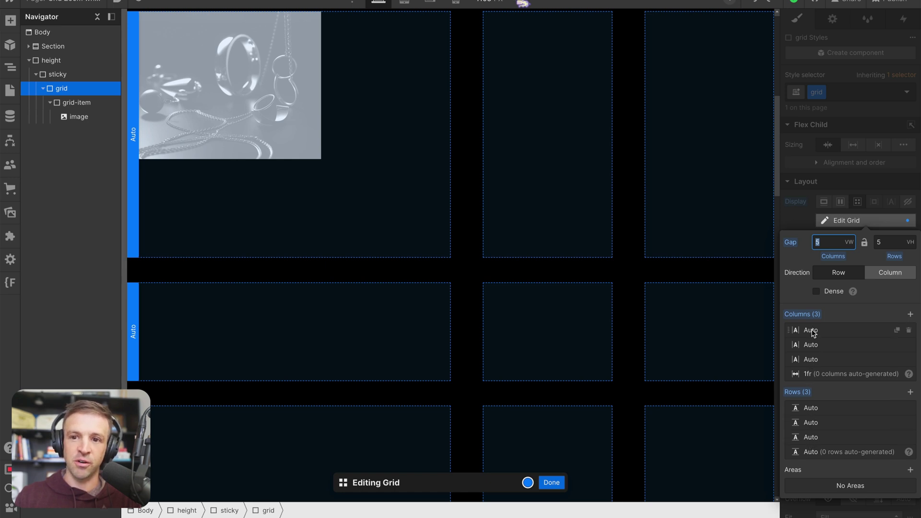
pyautogui.click(798, 223)
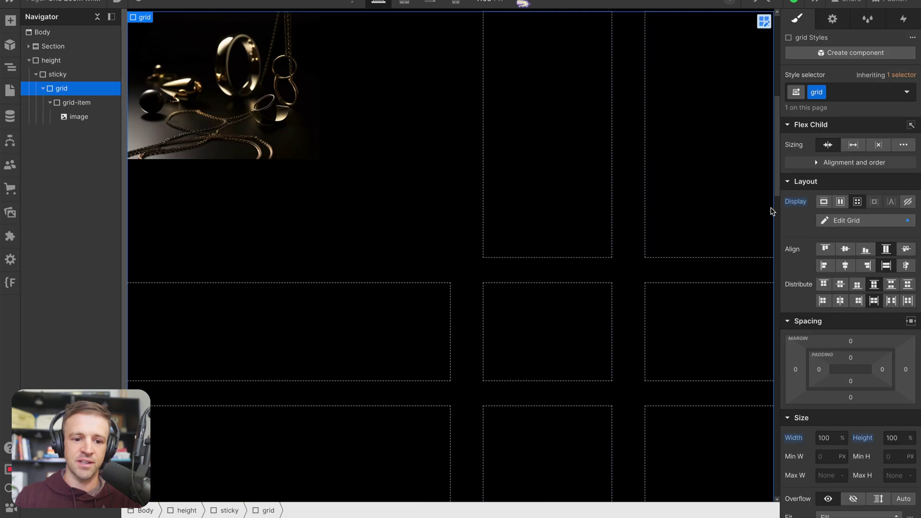
# - Duplicate the first grid item until all nine 3×3 cells hold jewellery photos
pyautogui.click(95, 101)
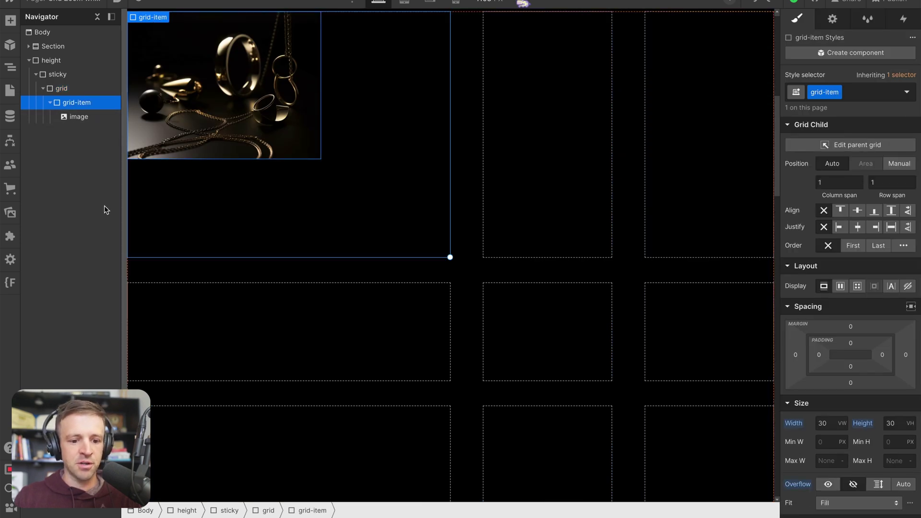
pyautogui.hotkey('ctrl', 'd')
pyautogui.hotkey('ctrl', 'd')
pyautogui.hotkey('ctrl', 'd')
pyautogui.hotkey('ctrl', 'd')
pyautogui.hotkey('ctrl', 'd')
pyautogui.hotkey('ctrl', 'd')
pyautogui.hotkey('ctrl', 'd')
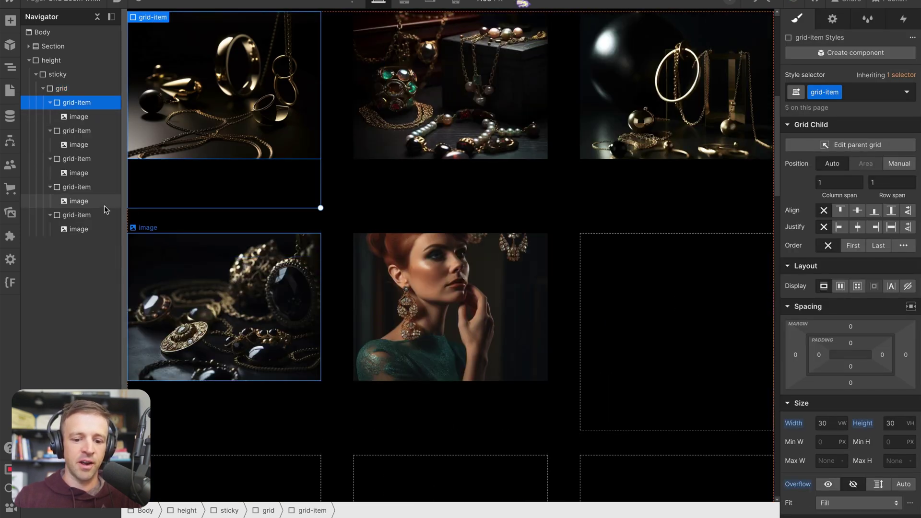
pyautogui.hotkey('ctrl', 'd')
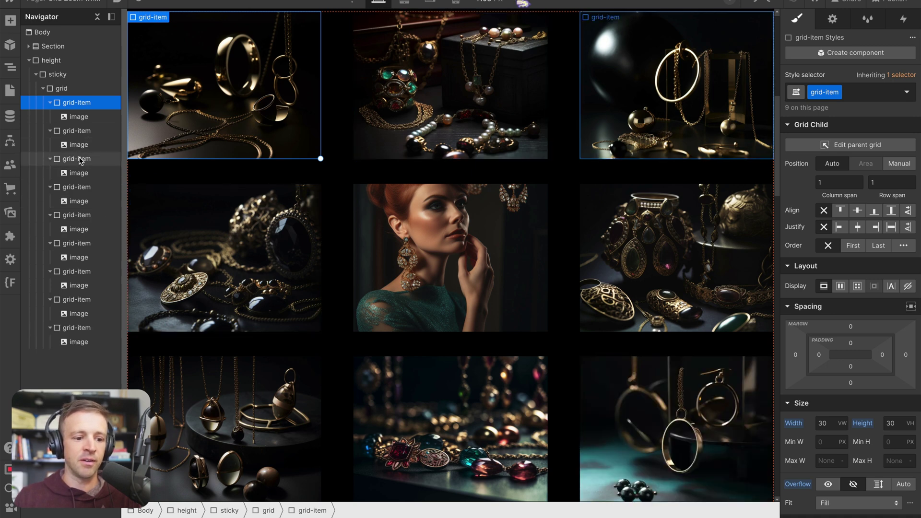
pyautogui.scroll(-1, 259, 178)
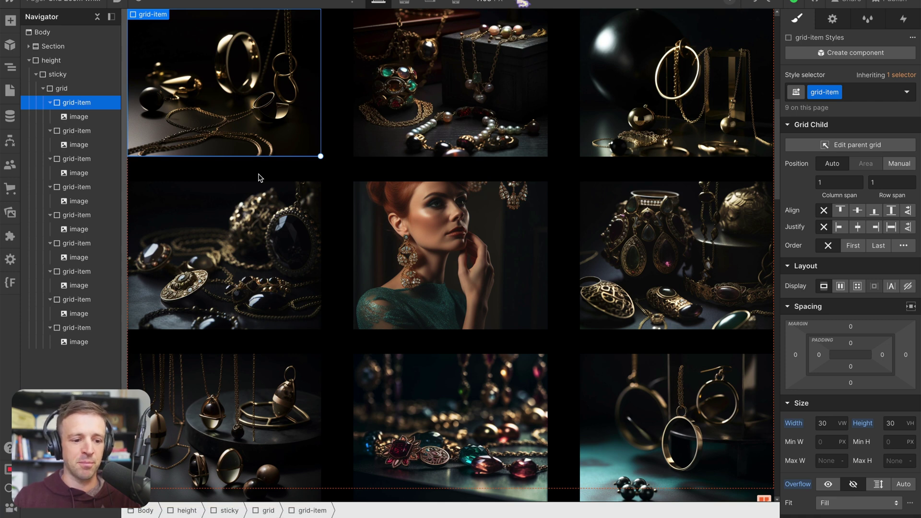
pyautogui.click(43, 89)
# - Set the text-wrap block's Display to None
pyautogui.click(53, 103)
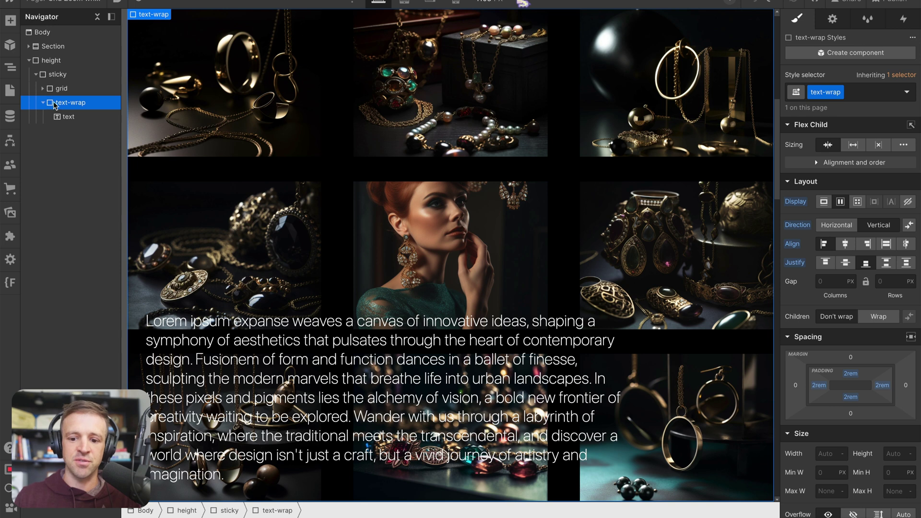
pyautogui.scroll(-3, 867, 313)
pyautogui.scroll(-3, 866, 313)
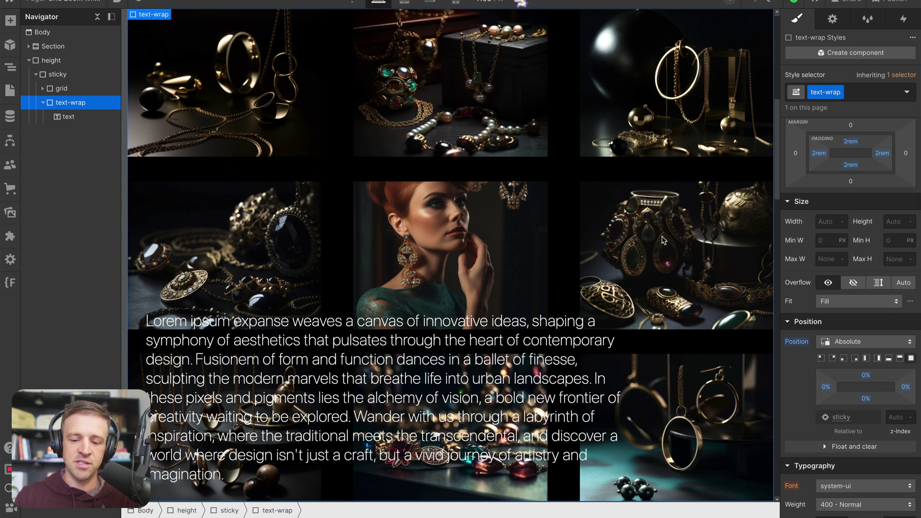
pyautogui.scroll(3, 806, 233)
pyautogui.scroll(4, 806, 234)
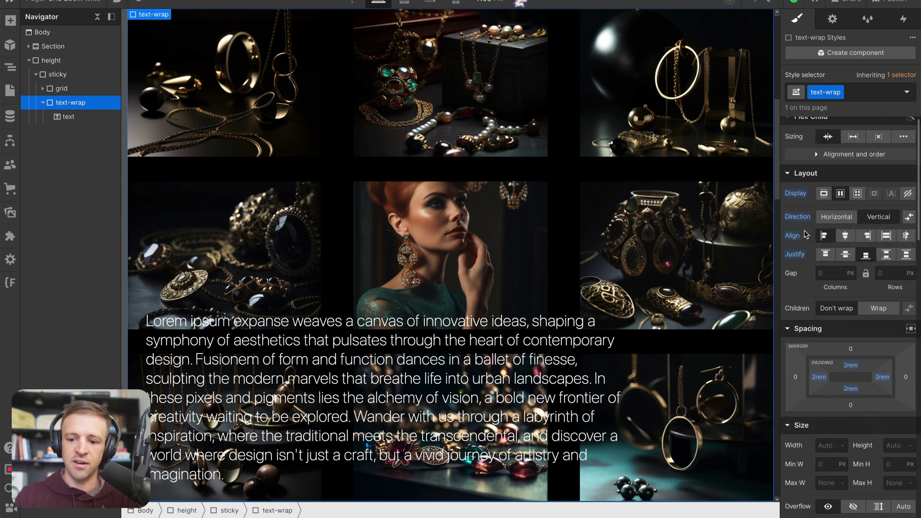
pyautogui.click(908, 201)
pyautogui.click(451, 81)
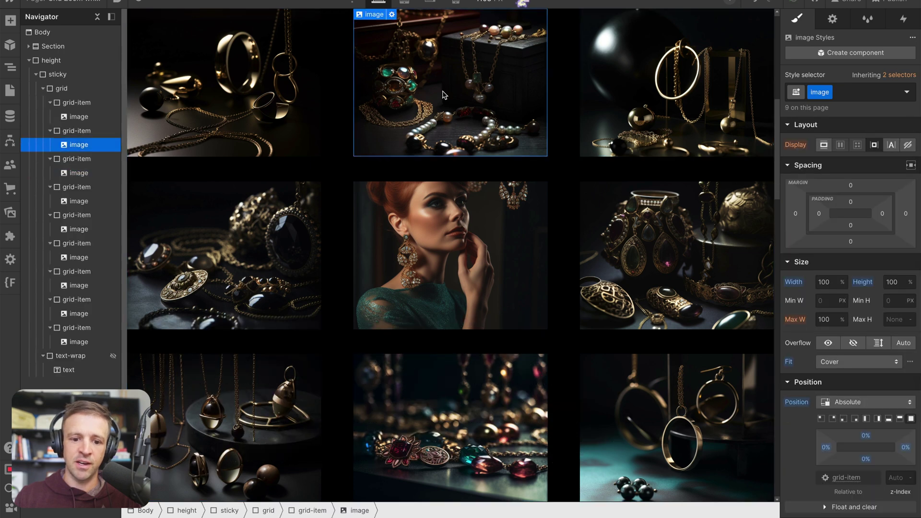
pyautogui.click(451, 254)
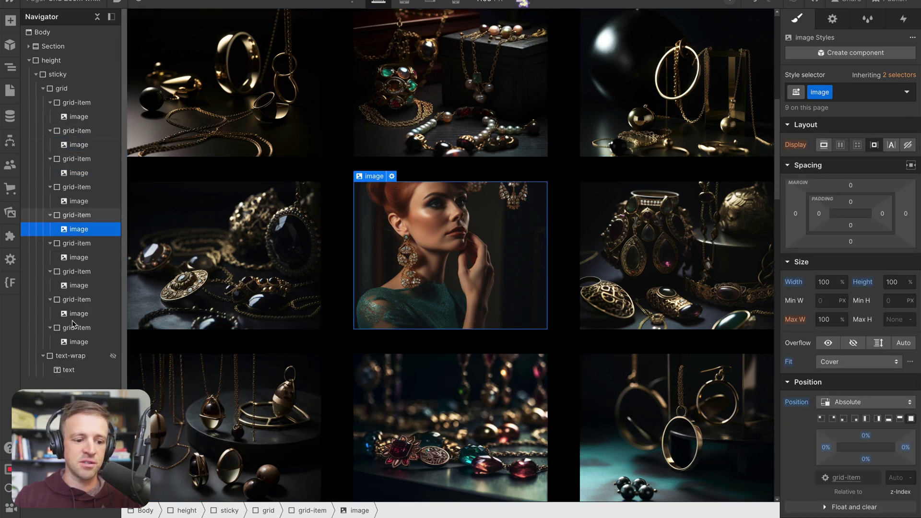
# - Switch text-wrap to Display Flex and check the paragraph's white 200 Extra Light, 1.7 REM styling
pyautogui.click(78, 356)
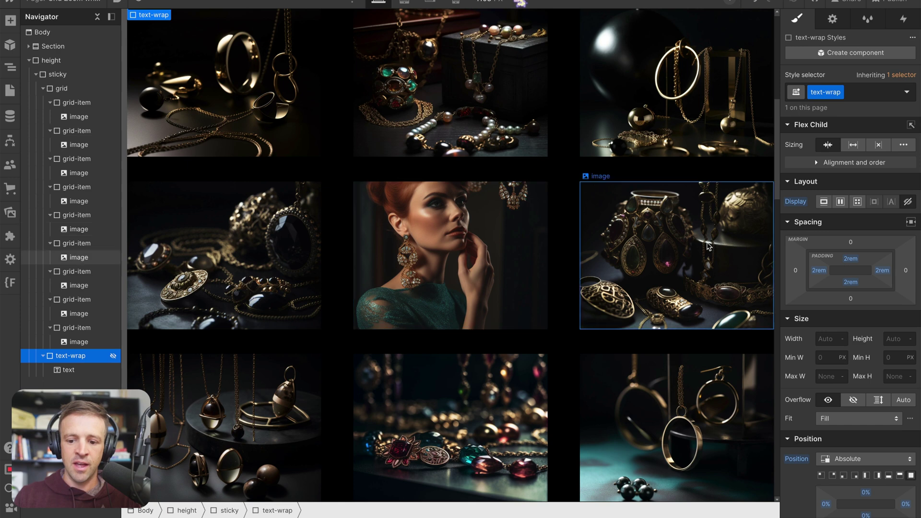
pyautogui.click(840, 202)
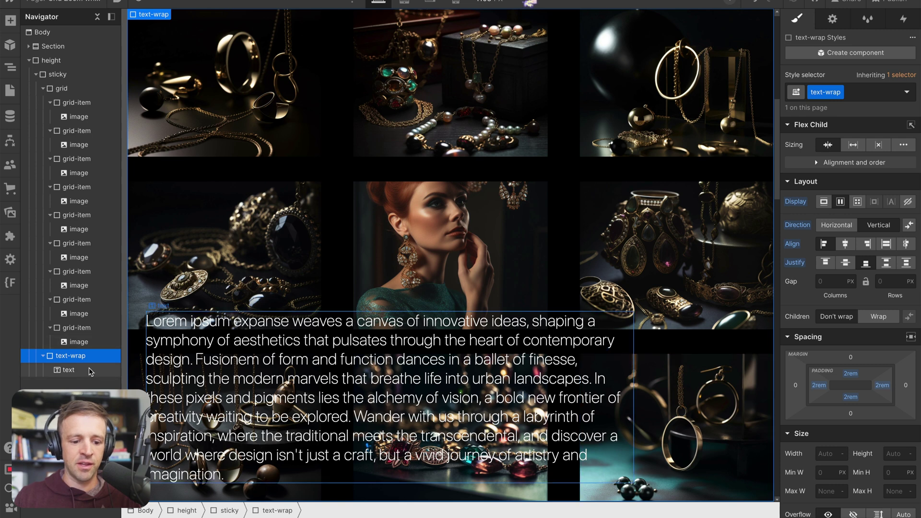
pyautogui.click(356, 332)
pyautogui.scroll(-2, 829, 303)
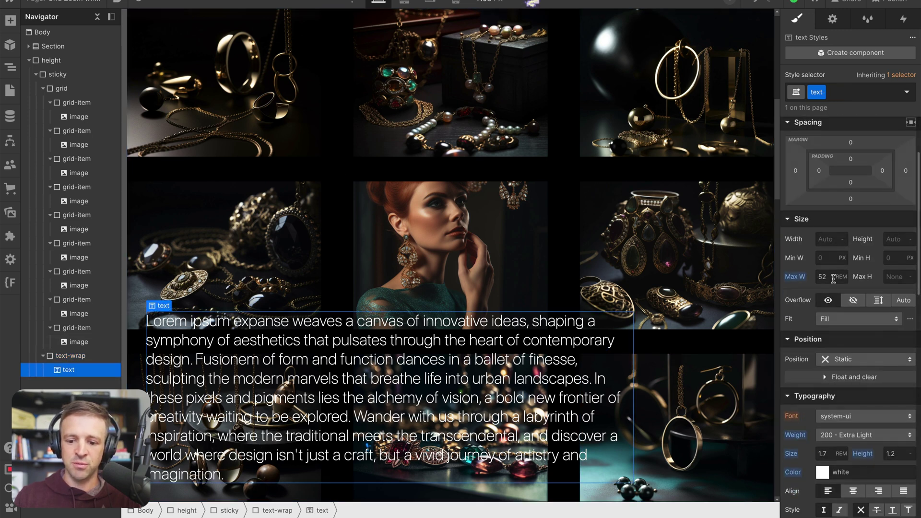
pyautogui.scroll(-2, 867, 317)
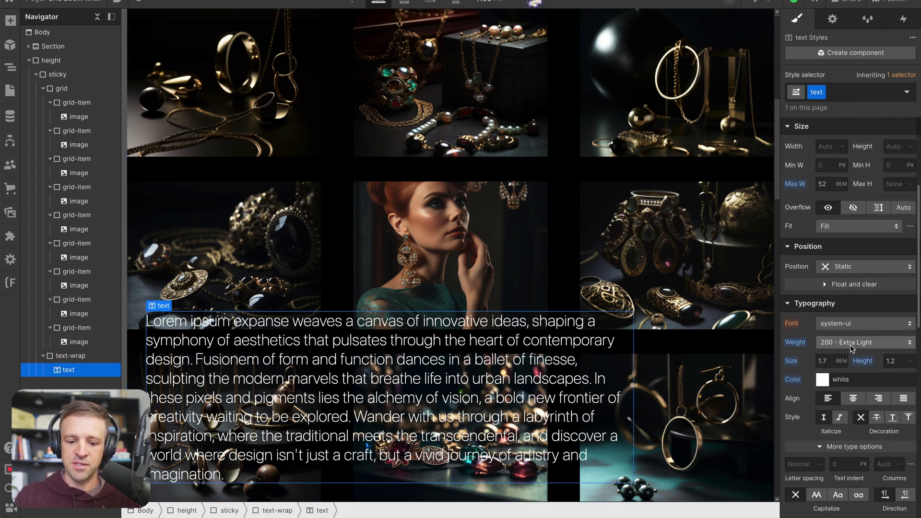
pyautogui.scroll(5, 289, 174)
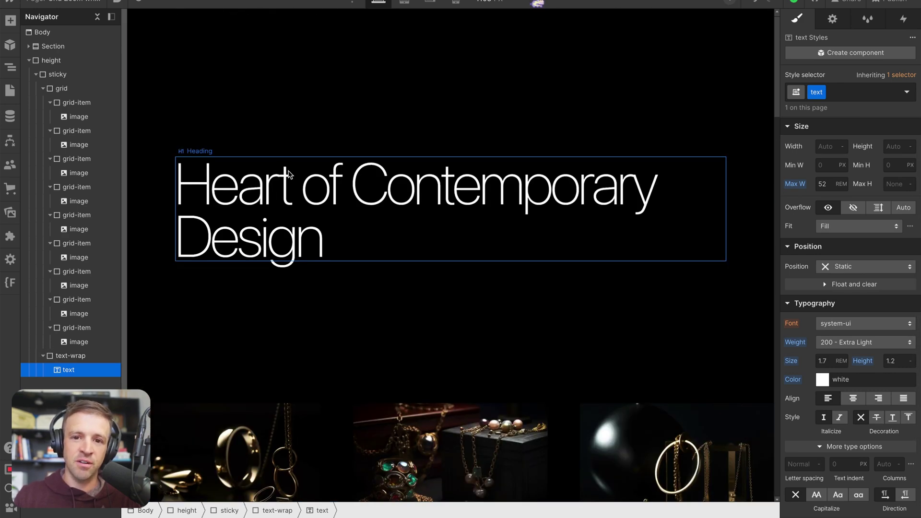
# - Add a 'While scrolling in view' element trigger to the height block
pyautogui.click(53, 61)
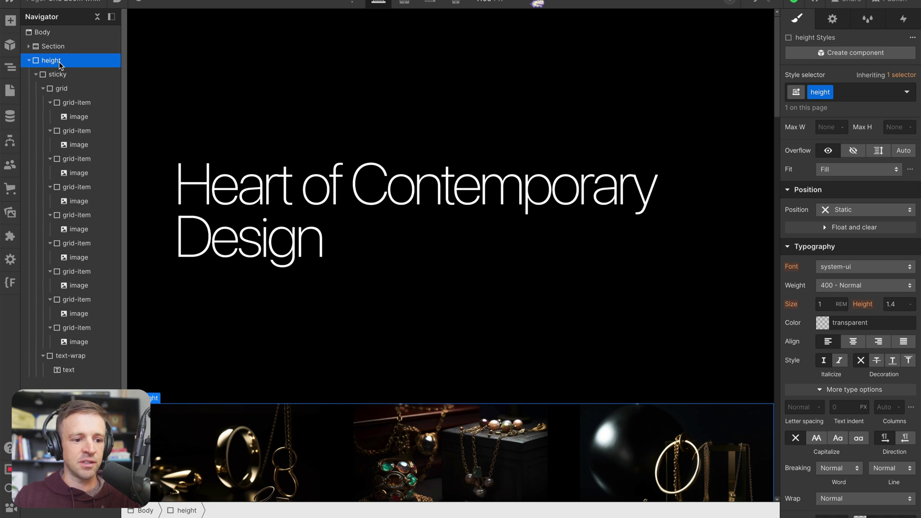
pyautogui.click(902, 19)
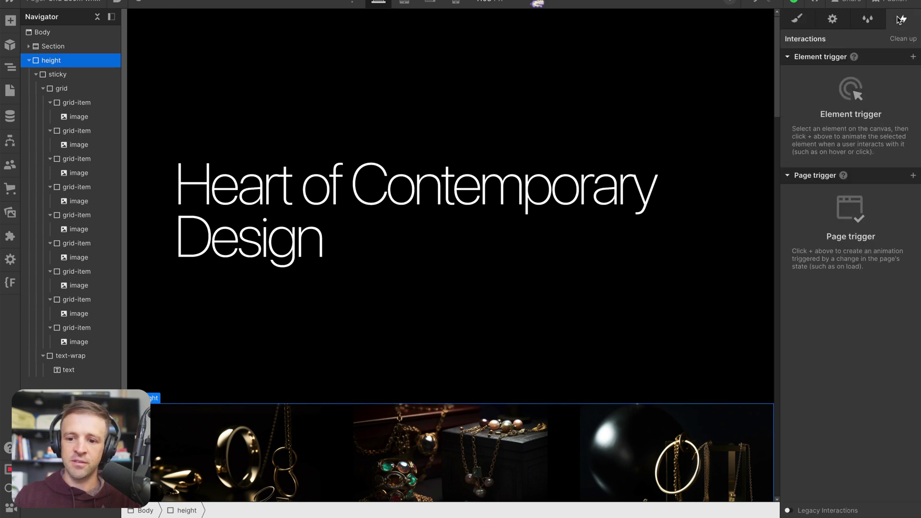
pyautogui.click(914, 57)
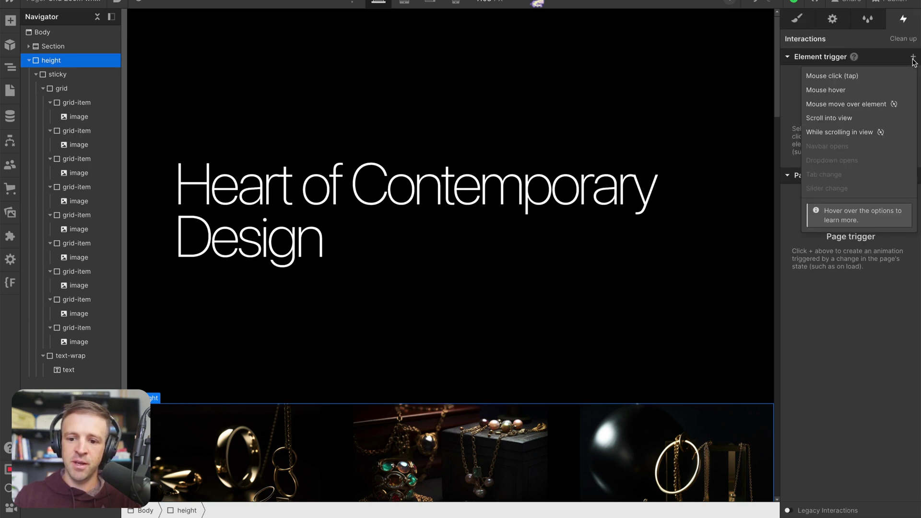
pyautogui.click(838, 133)
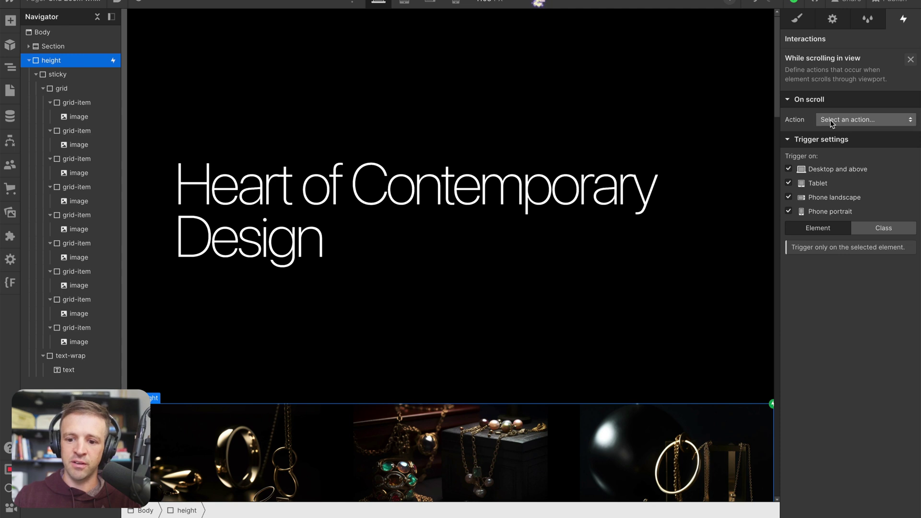
pyautogui.click(830, 121)
# - Set the trigger to play a new scroll animation named 'Zoom In on Scroll'
pyautogui.click(842, 144)
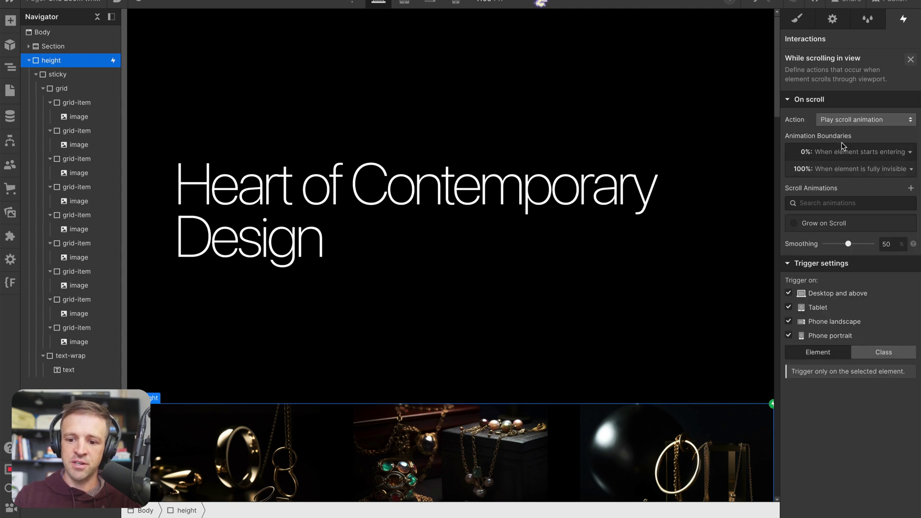
pyautogui.click(835, 221)
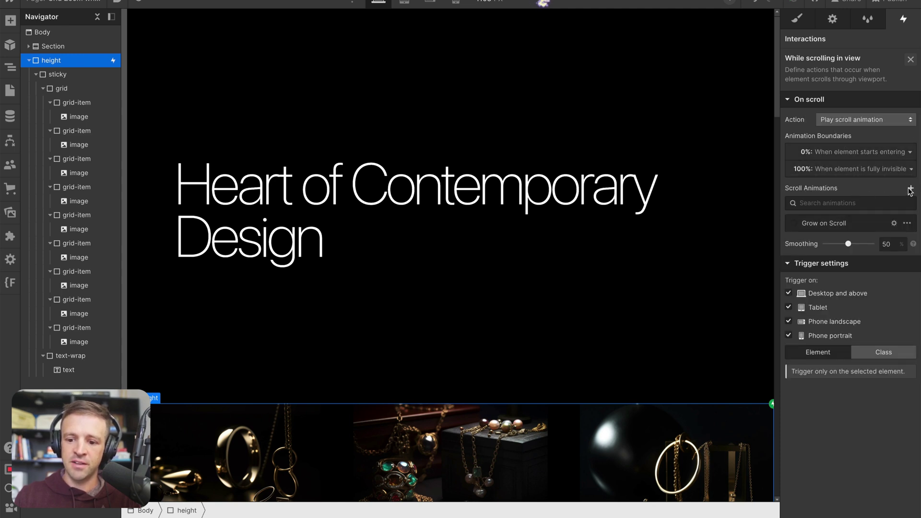
pyautogui.click(910, 188)
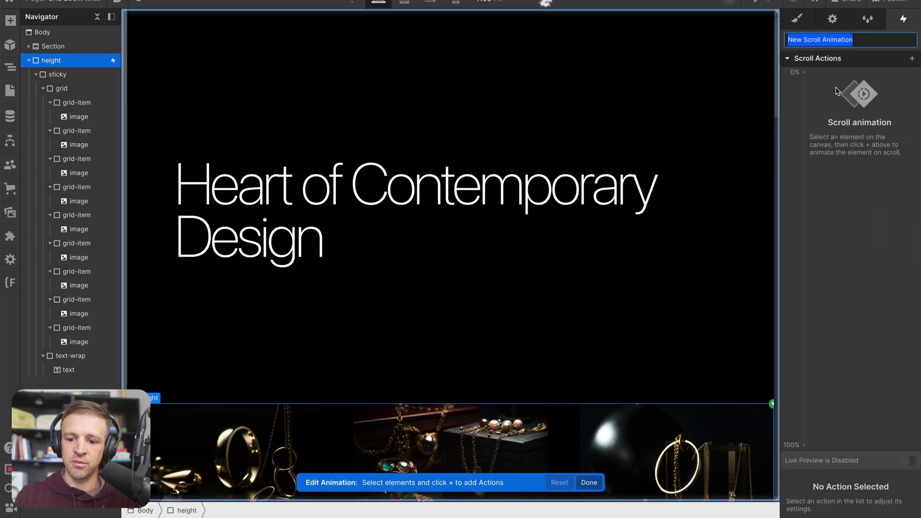
pyautogui.write('Zoom')
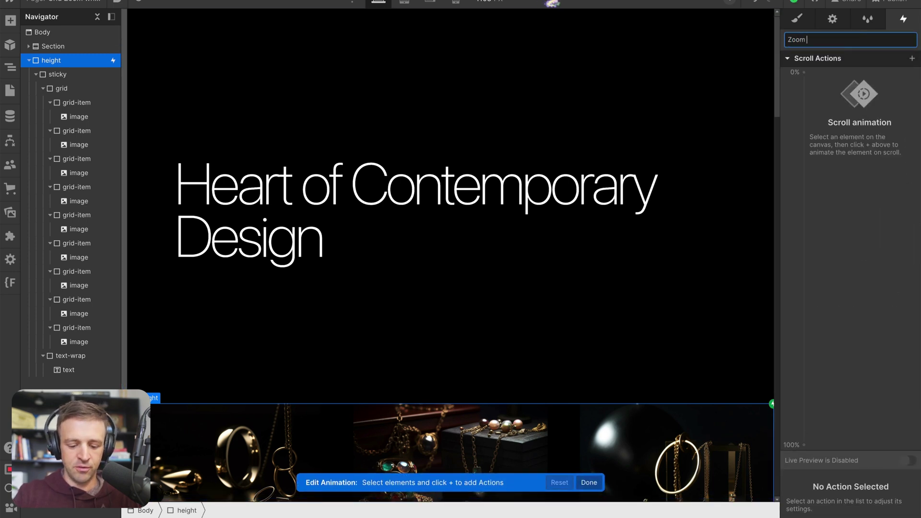
pyautogui.write(' In on Scroll')
pyautogui.press('Return')
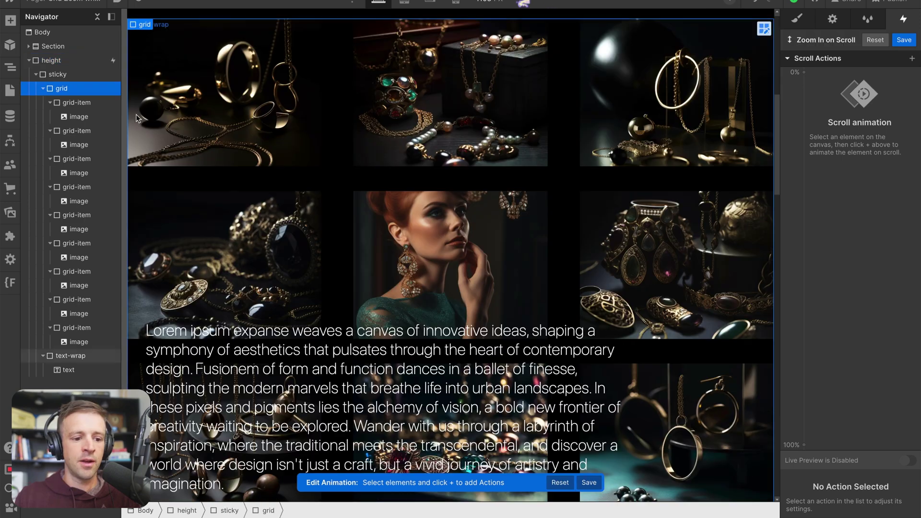
# - Add a Scale action on the images, going from 1 at 0% to 2 at 100%
pyautogui.click(79, 117)
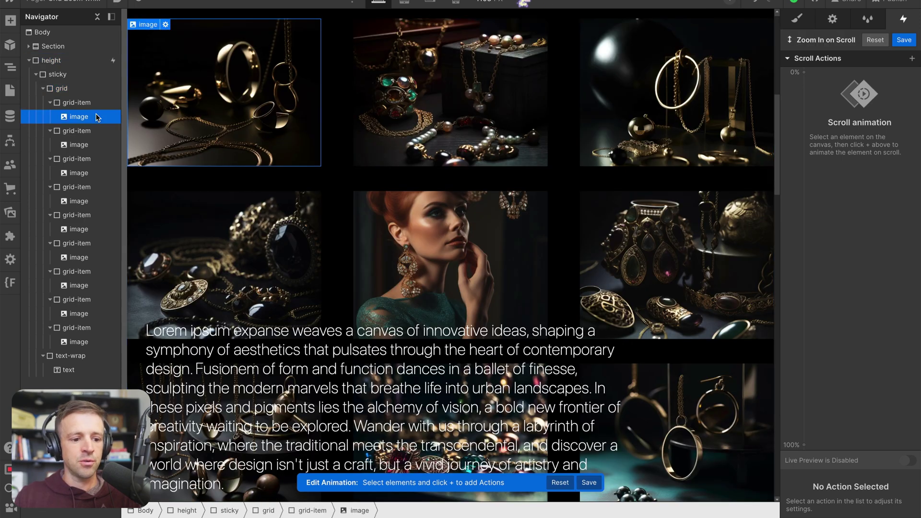
pyautogui.click(805, 73)
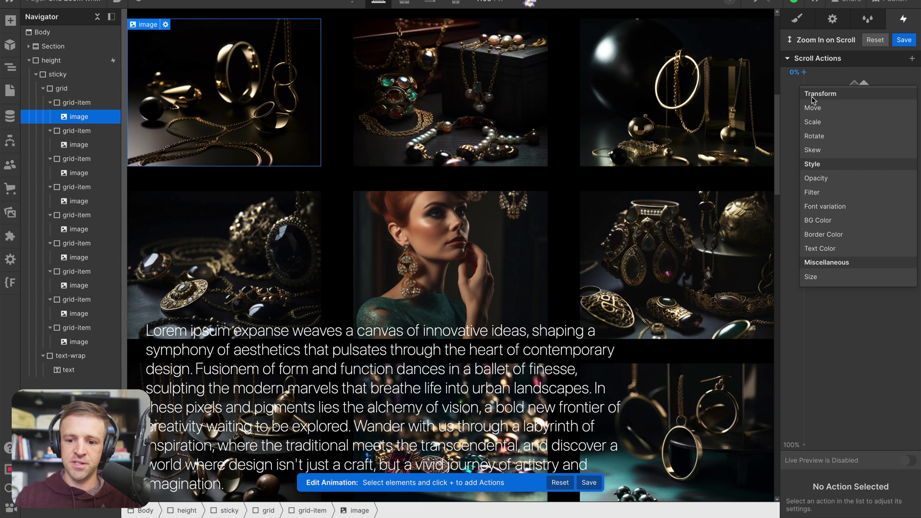
pyautogui.click(821, 122)
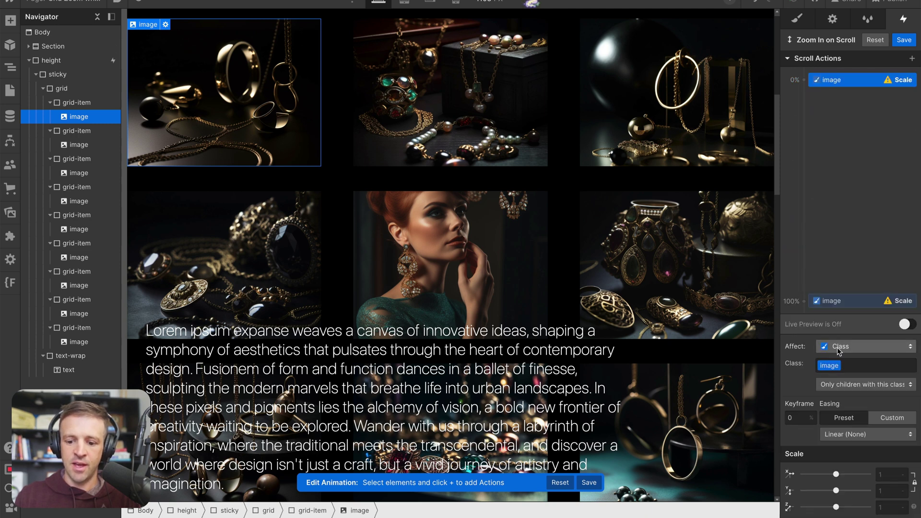
pyautogui.click(894, 477)
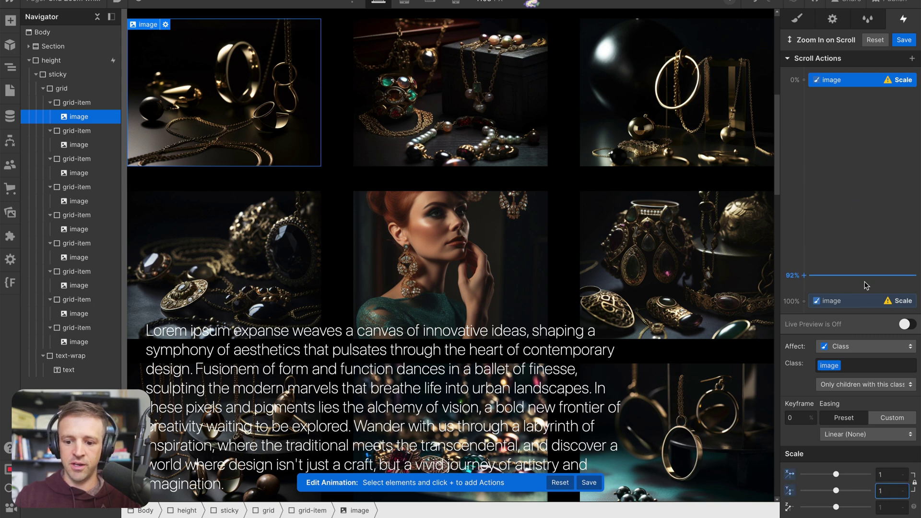
pyautogui.click(864, 301)
pyautogui.click(891, 475)
pyautogui.write('2')
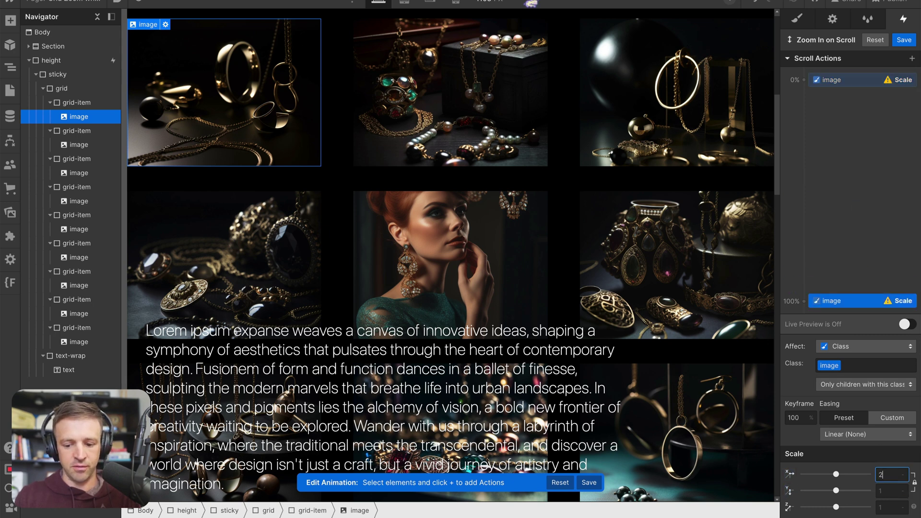
pyautogui.press('Tab')
# - Preview the image zoom with Live Preview while scrolling the page
pyautogui.click(904, 324)
pyautogui.scroll(-5, 479, 209)
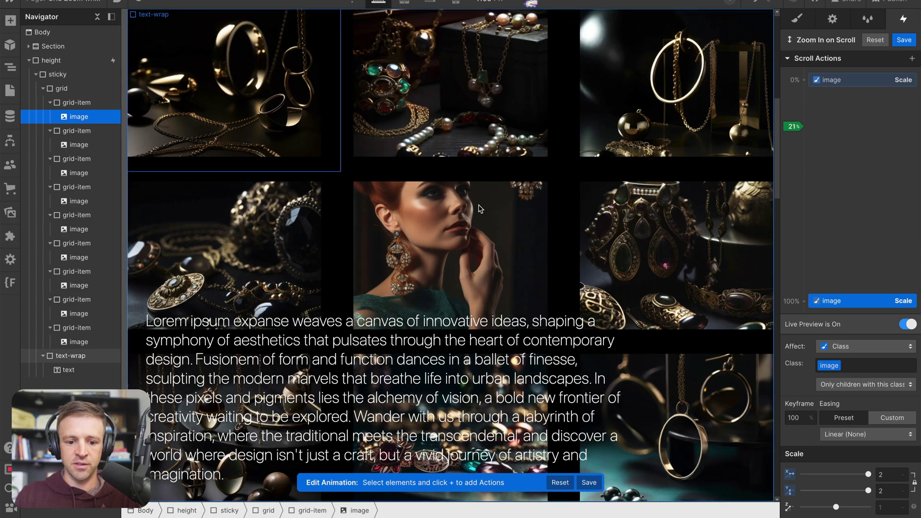
pyautogui.scroll(-4, 480, 209)
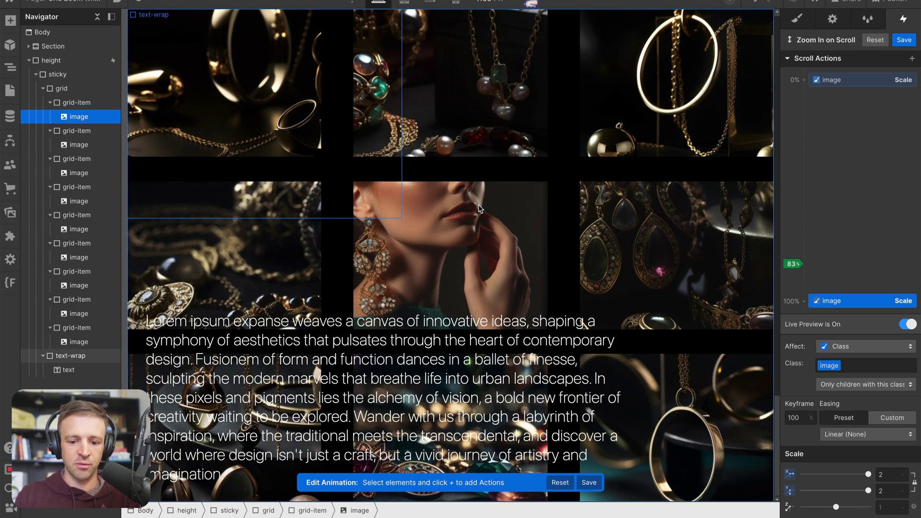
pyautogui.scroll(7, 480, 209)
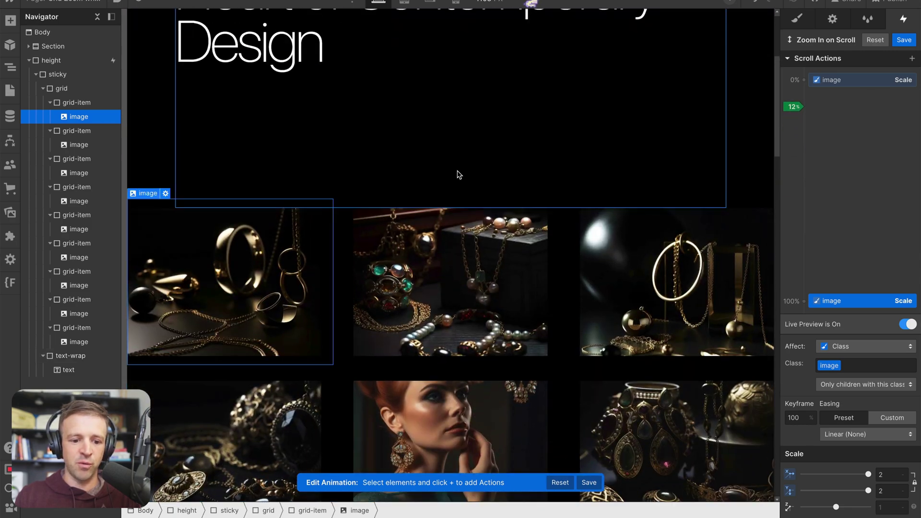
pyautogui.scroll(-5, 460, 174)
pyautogui.click(76, 103)
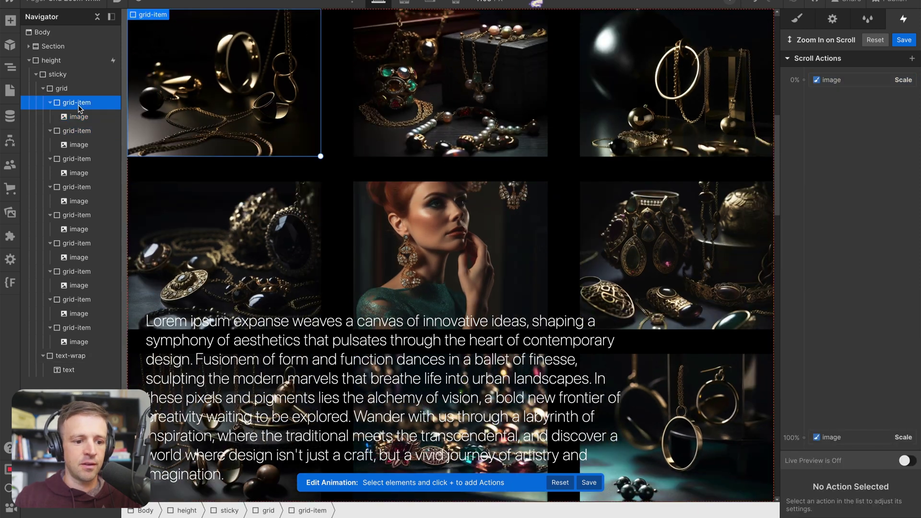
# - Add a grid-item Size action at 0% starting at 30 VW width
pyautogui.click(804, 80)
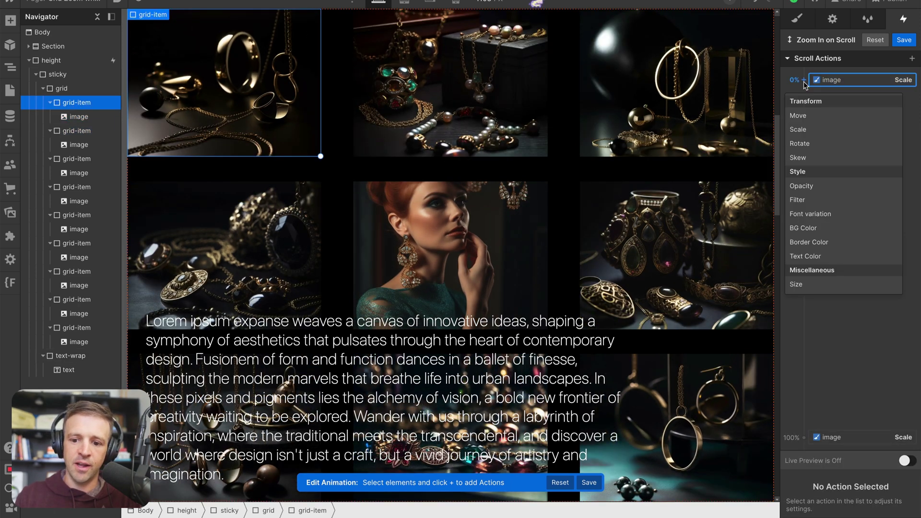
pyautogui.click(802, 287)
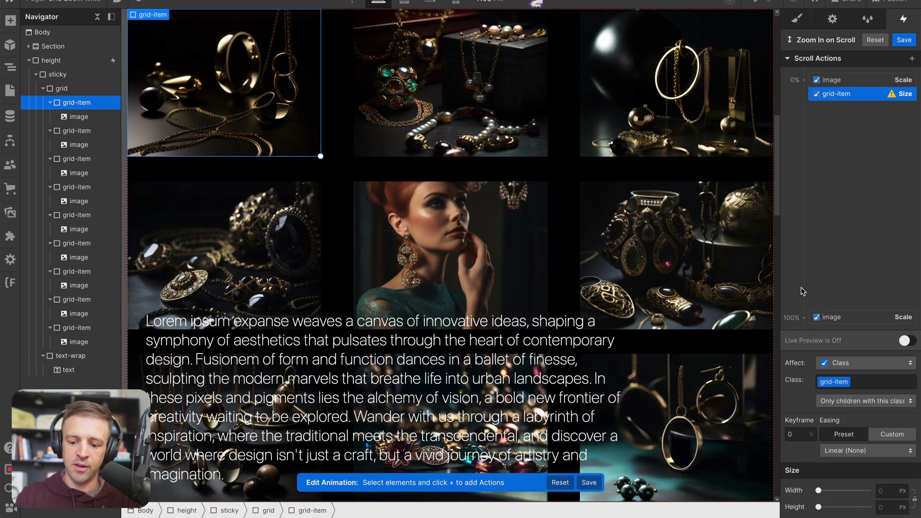
pyautogui.click(882, 490)
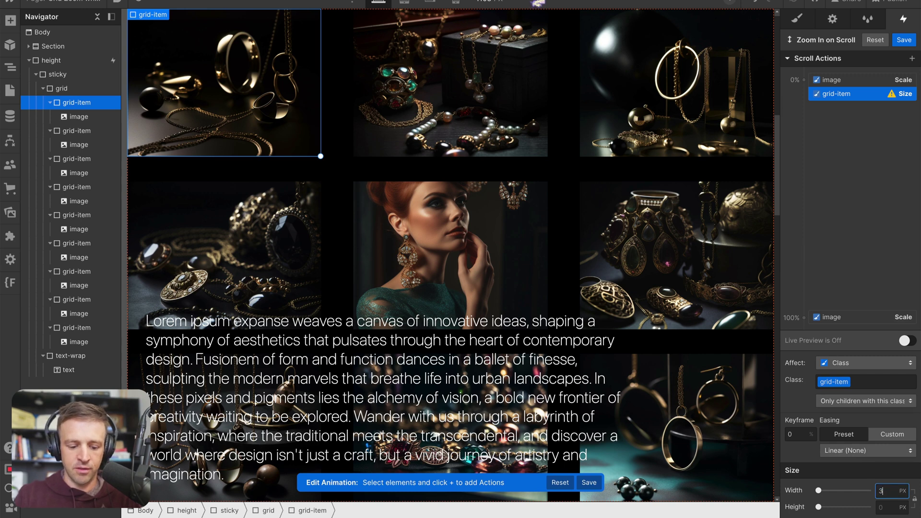
pyautogui.press('Tab')
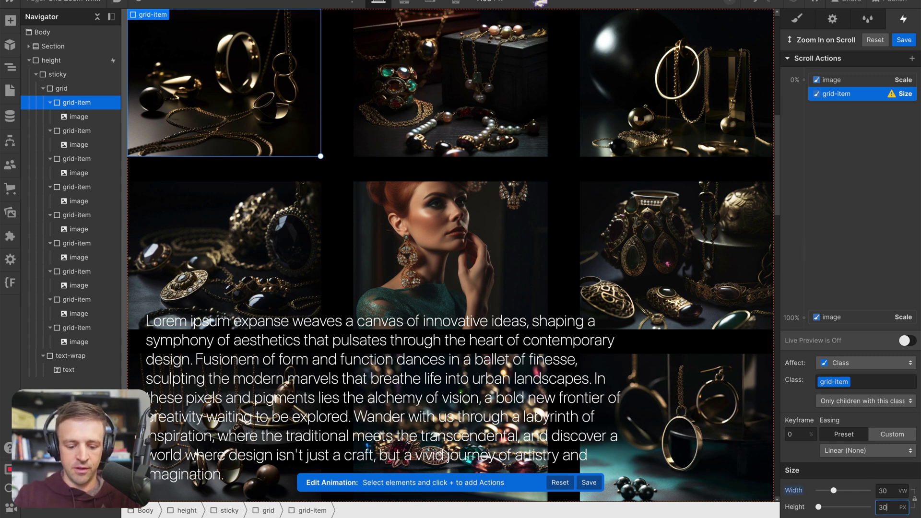
# - Duplicate the Size action to the 100% keyframe and set it to 100 VW × 100 VH
pyautogui.click(804, 317)
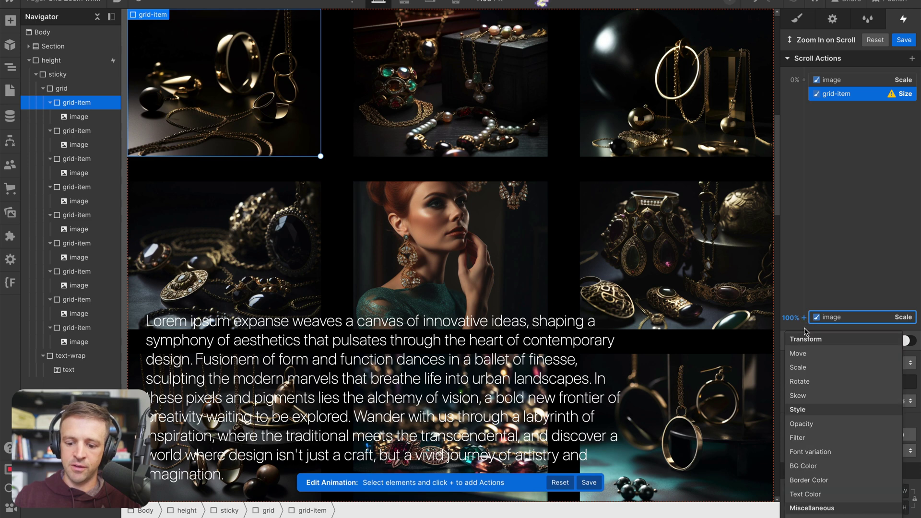
pyautogui.rightClick(831, 96)
pyautogui.click(833, 139)
pyautogui.moveTo(835, 108); pyautogui.dragTo(835, 318)
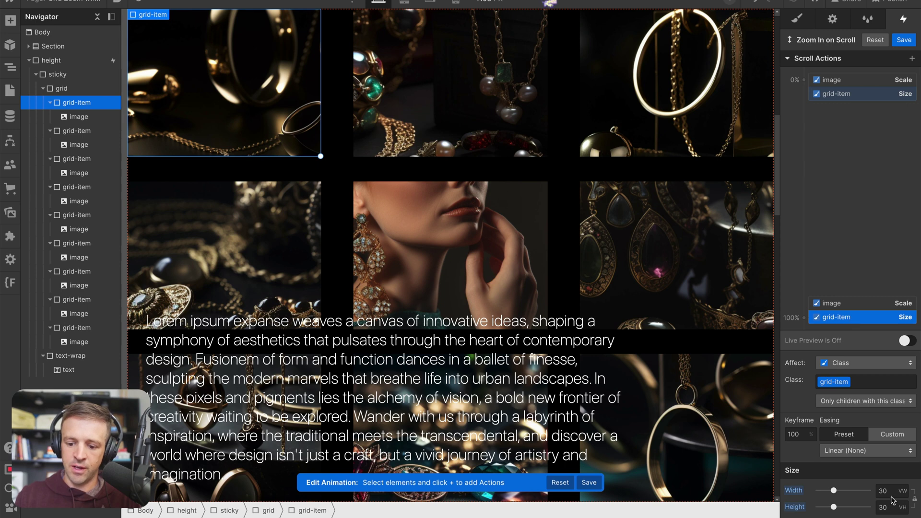
pyautogui.write('100')
pyautogui.press('Tab')
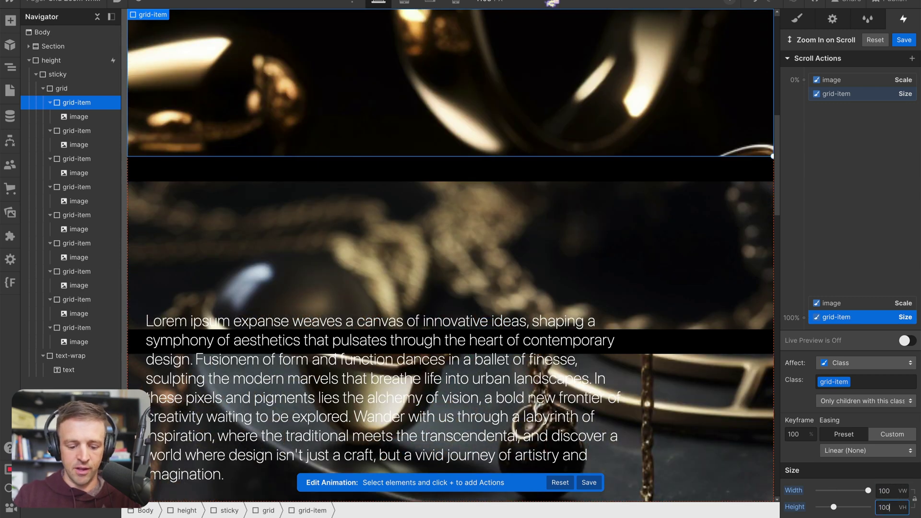
pyautogui.write('100')
pyautogui.press('Return')
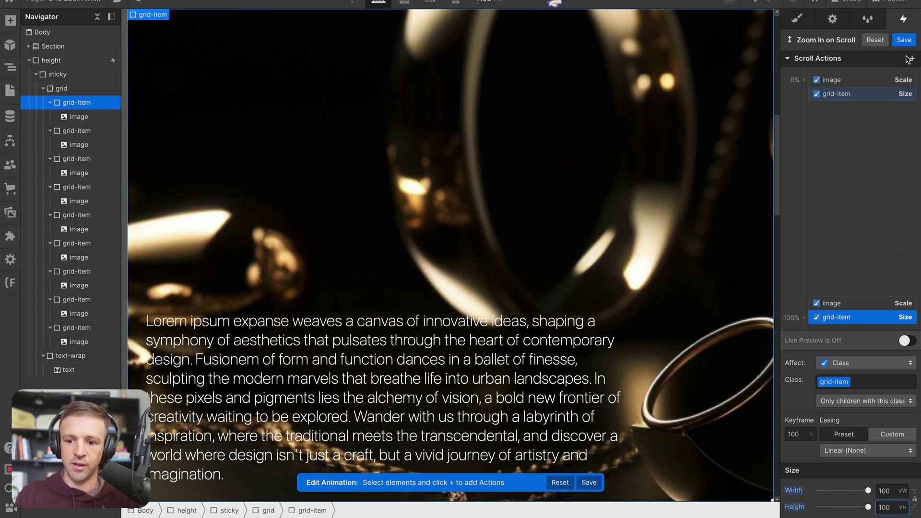
# - Live-preview the grid items growing to full screen while scrolling
pyautogui.click(906, 340)
pyautogui.scroll(5, 569, 289)
pyautogui.scroll(-10, 568, 290)
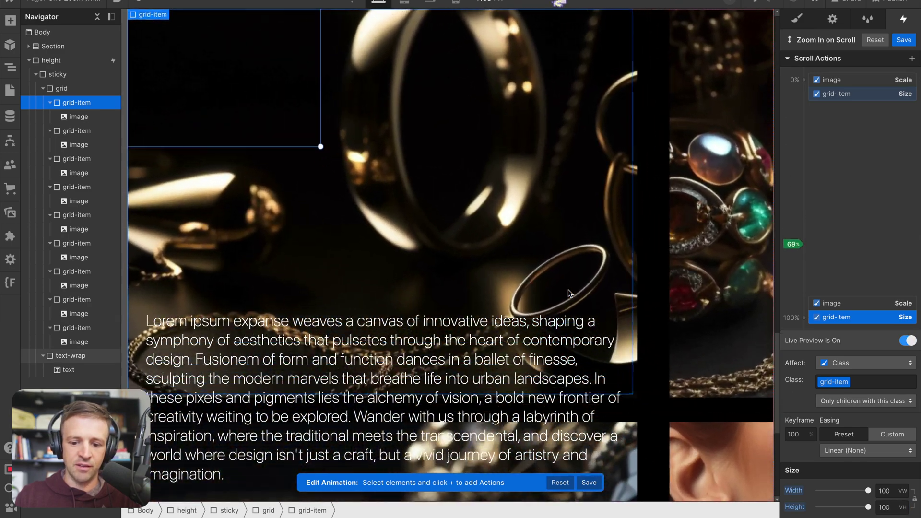
pyautogui.scroll(2, 568, 293)
pyautogui.scroll(-4, 575, 203)
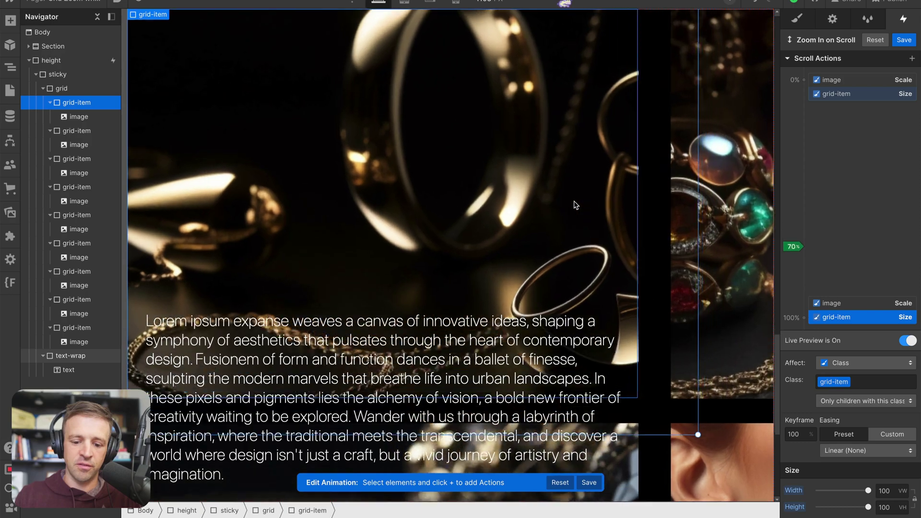
pyautogui.scroll(12, 574, 201)
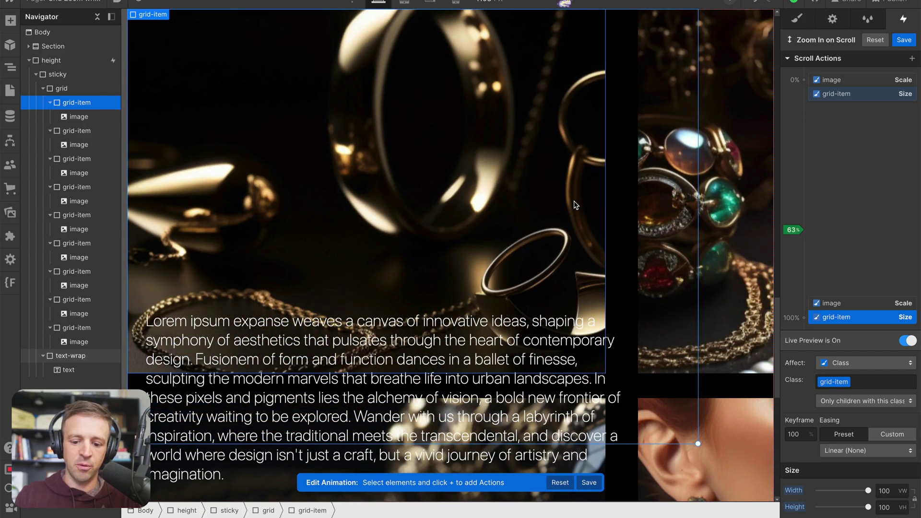
pyautogui.scroll(-12, 576, 205)
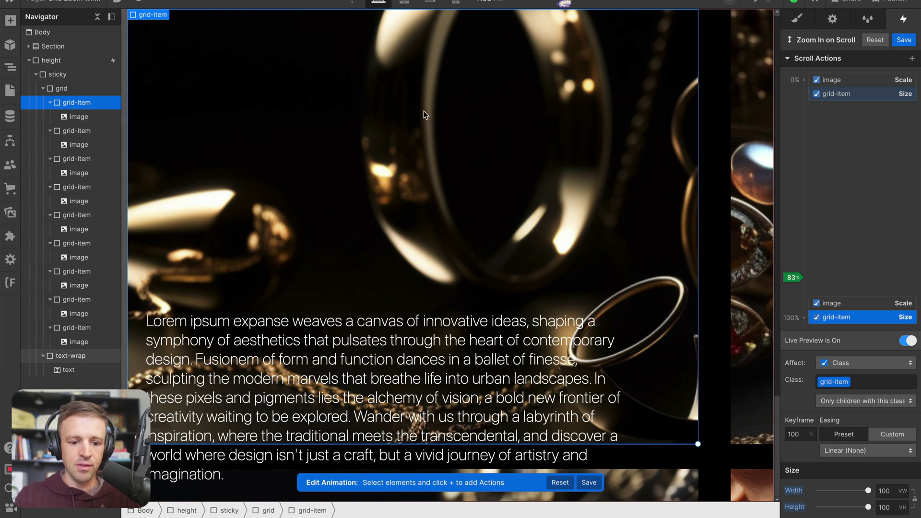
pyautogui.click(62, 90)
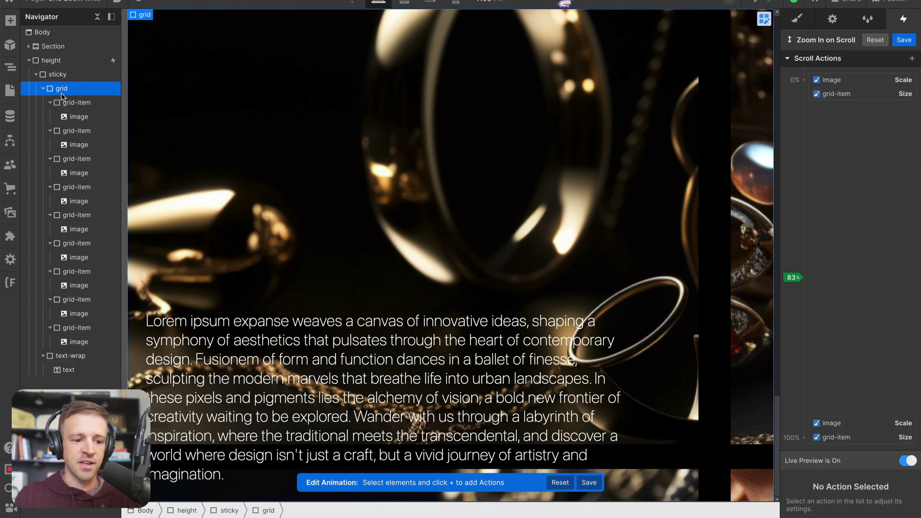
# - Add a Move action on the grid at 0% with 0vw, 0vh
pyautogui.click(804, 80)
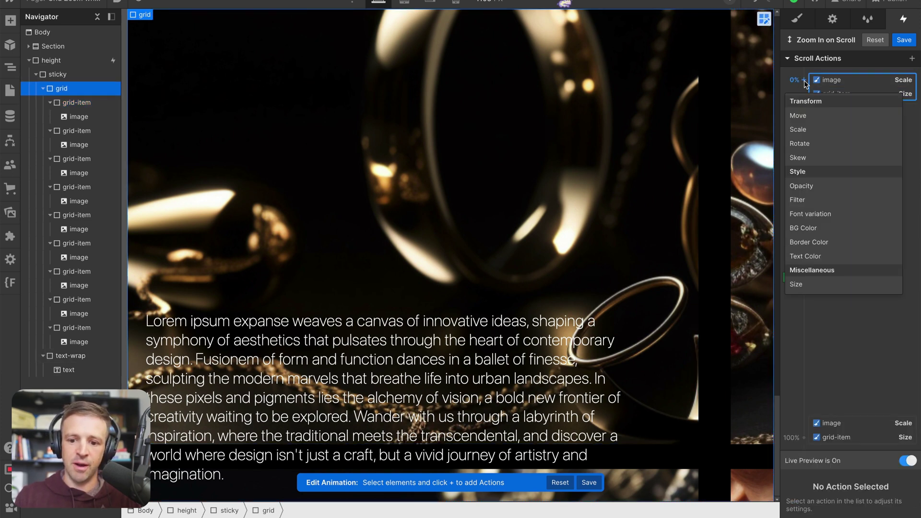
pyautogui.click(823, 117)
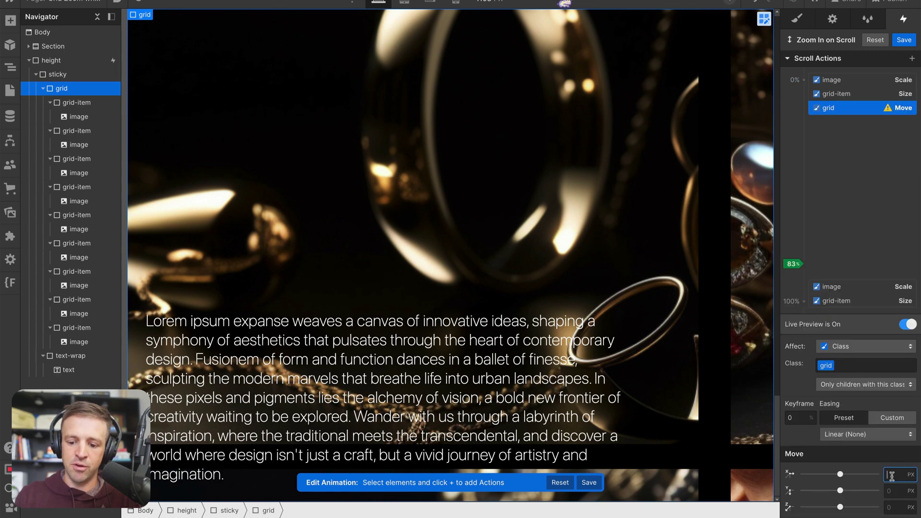
pyautogui.write('0vw')
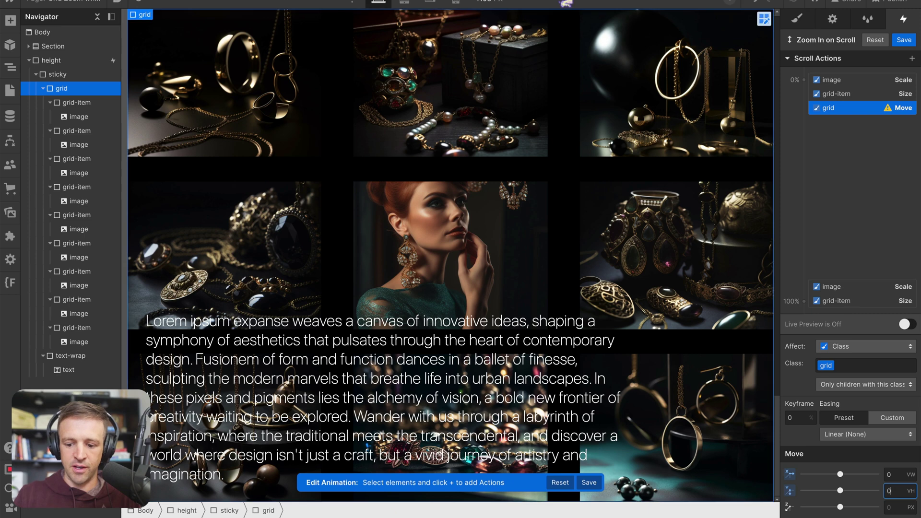
# - Add a Move action at 100% shifting the grid to -105vw, -105vh
pyautogui.click(804, 300)
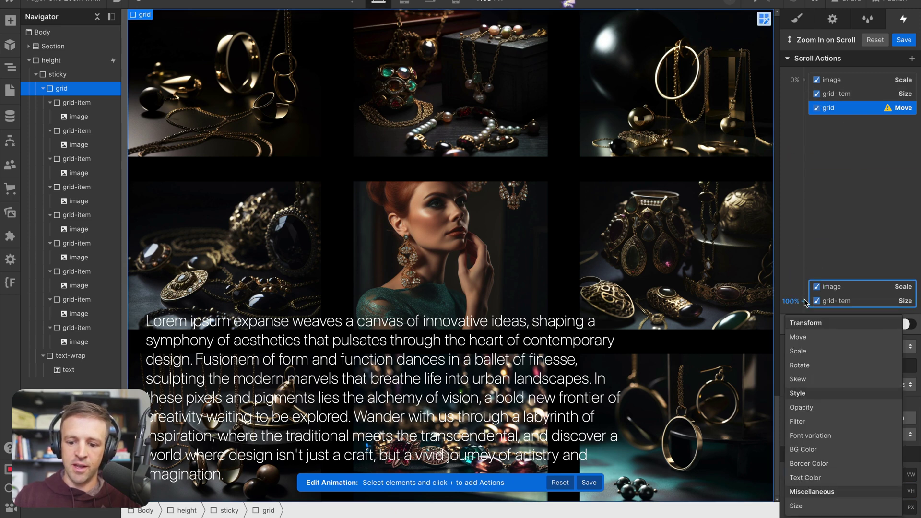
pyautogui.click(823, 337)
pyautogui.click(898, 475)
pyautogui.write('-105vw')
pyautogui.click(899, 490)
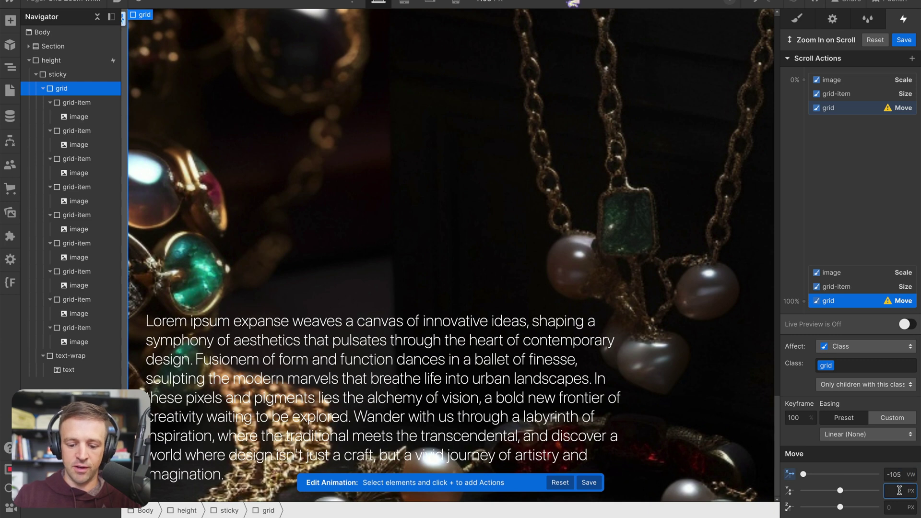
pyautogui.write('-105vh')
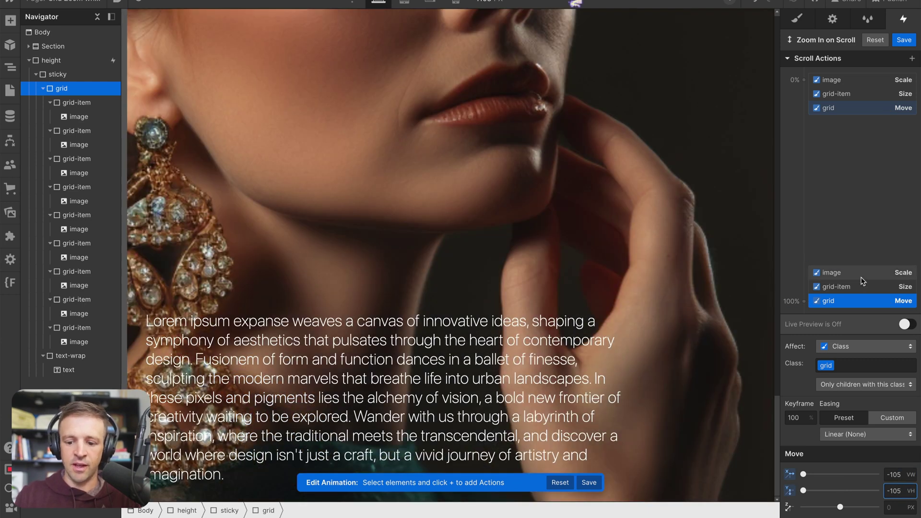
# - Preview the grid movement with Live Preview and save the Zoom In on Scroll animation
pyautogui.click(907, 324)
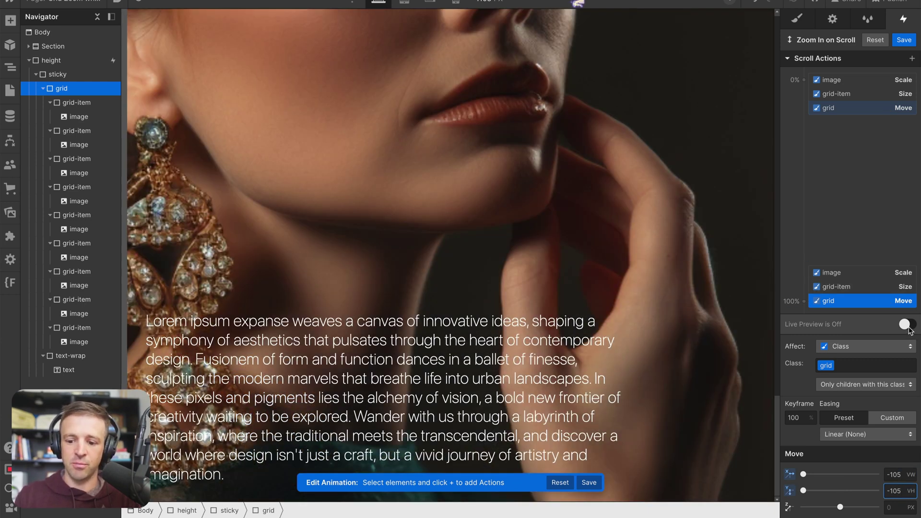
pyautogui.scroll(-5, 564, 278)
pyautogui.scroll(5, 563, 278)
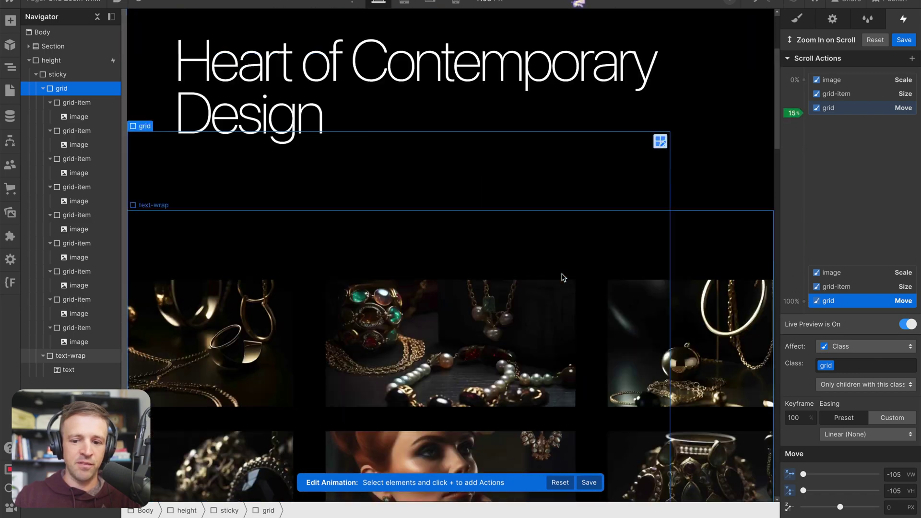
pyautogui.scroll(-5, 514, 225)
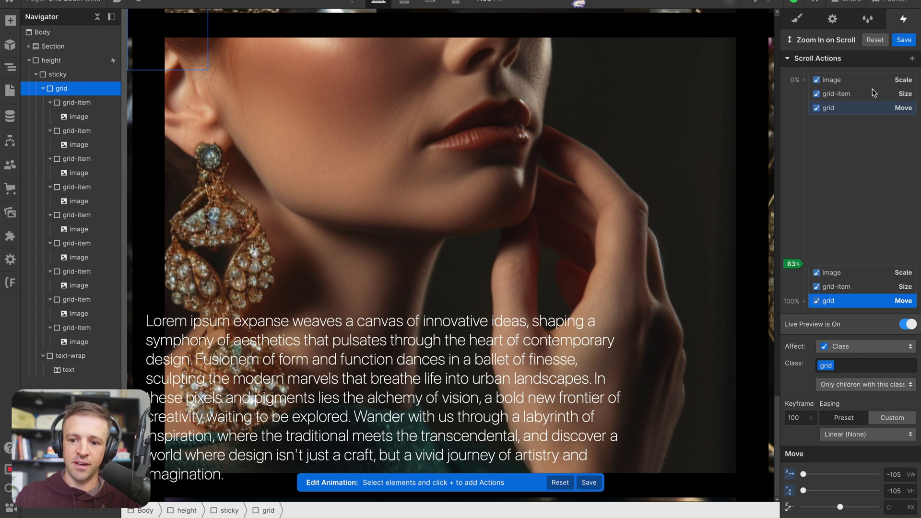
pyautogui.click(904, 40)
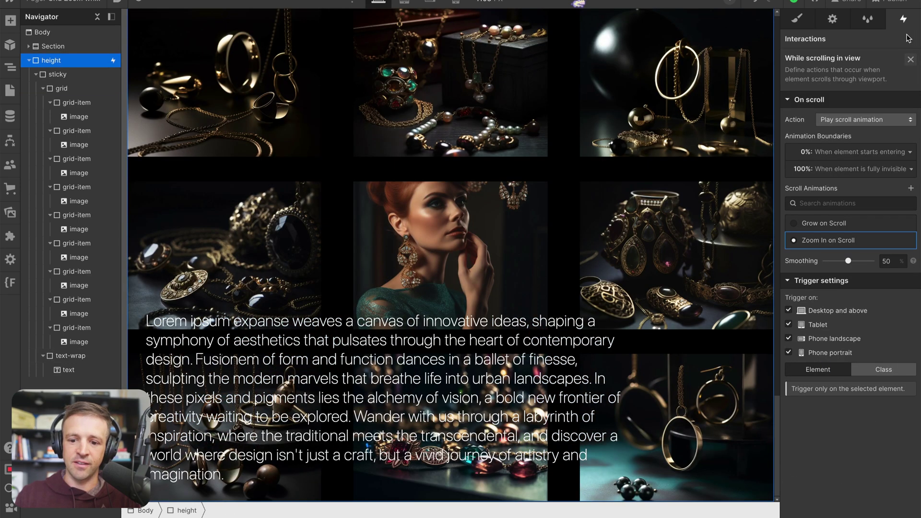
# - Add a 30% offset to the animation's 100% end boundary
pyautogui.click(846, 169)
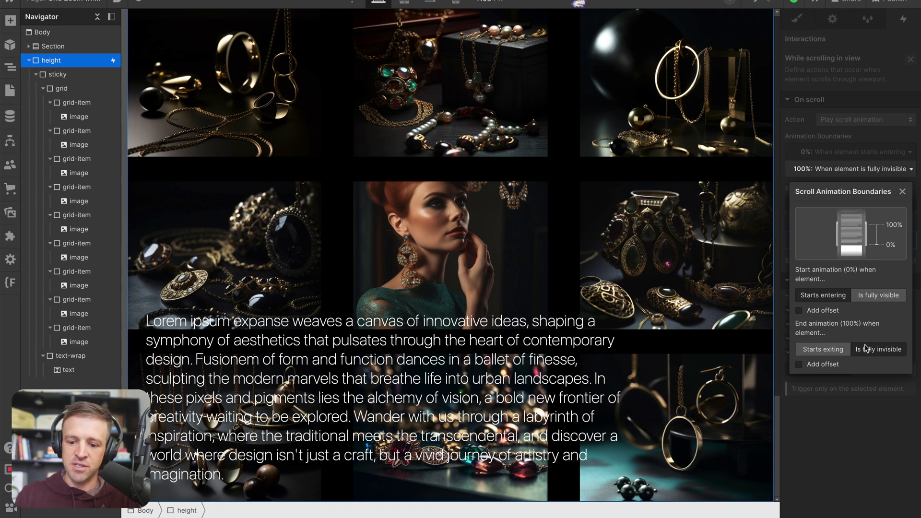
pyautogui.click(824, 364)
pyautogui.click(895, 378)
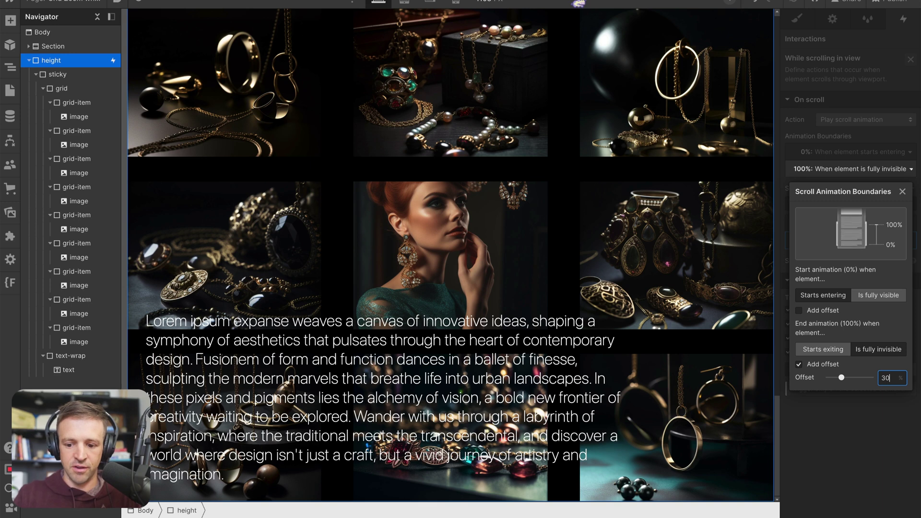
pyautogui.click(864, 403)
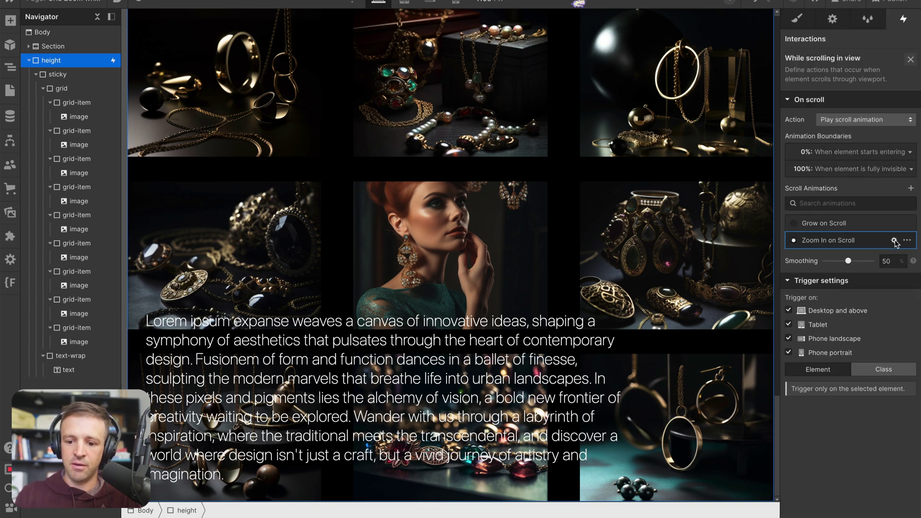
# - Preview Zoom In on Scroll with the offset end boundary, then close its editor
pyautogui.click(894, 240)
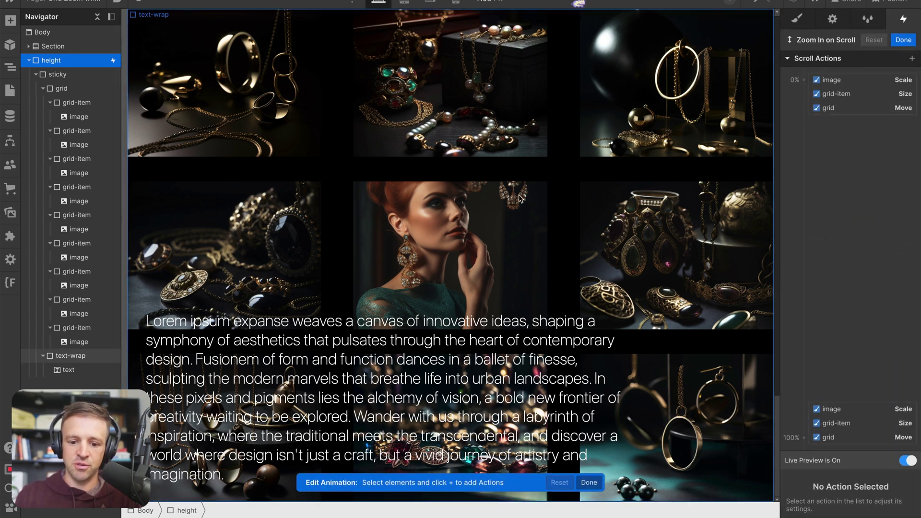
pyautogui.scroll(-10, 623, 175)
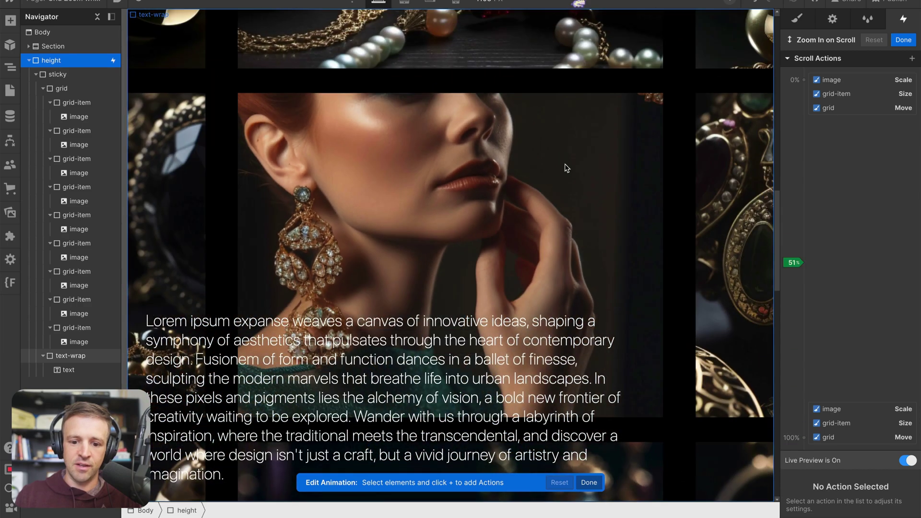
pyautogui.scroll(5, 563, 167)
pyautogui.scroll(-5, 563, 167)
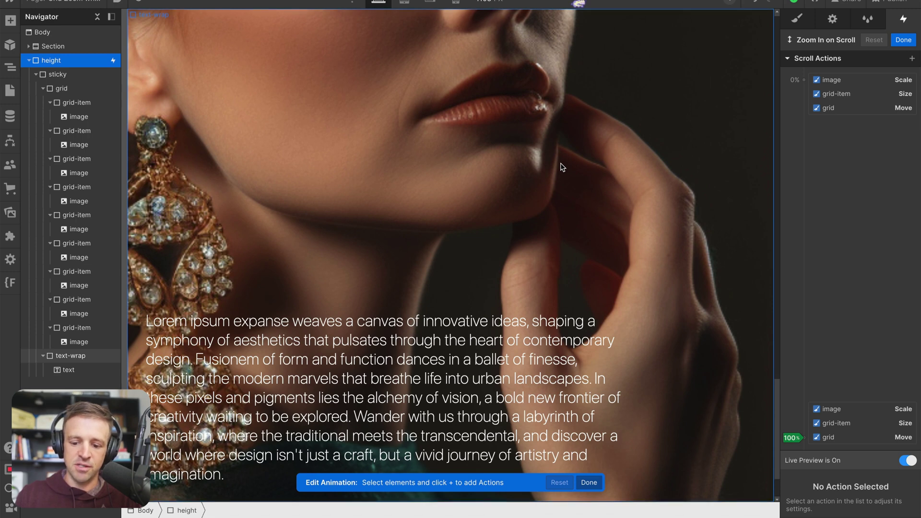
pyautogui.click(901, 40)
pyautogui.click(899, 238)
# - Close the boundary settings at offset 30 and scroll-preview the Zoom In on Scroll animation
pyautogui.click(892, 378)
pyautogui.click(863, 434)
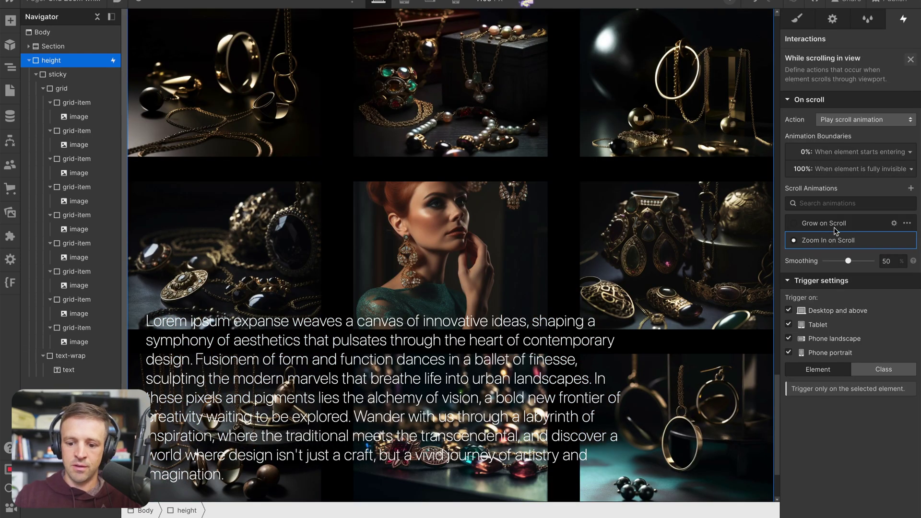
pyautogui.click(895, 239)
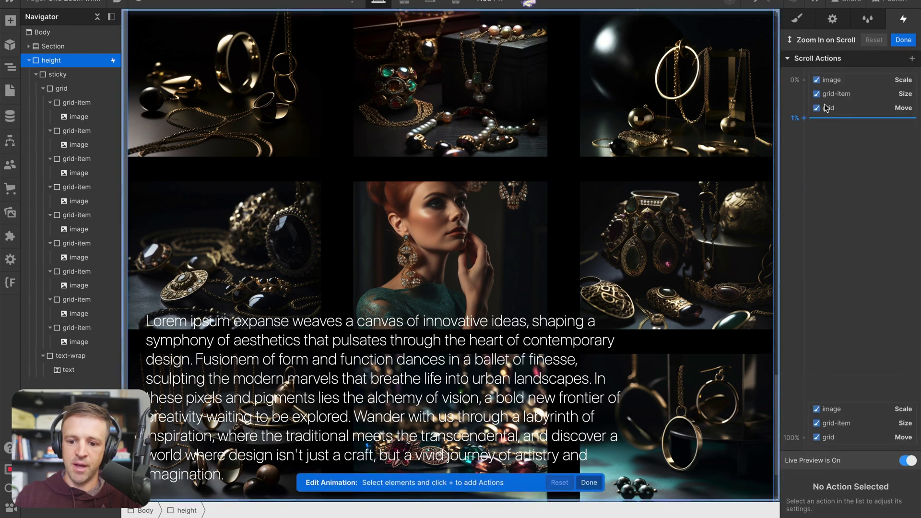
pyautogui.scroll(-5, 420, 195)
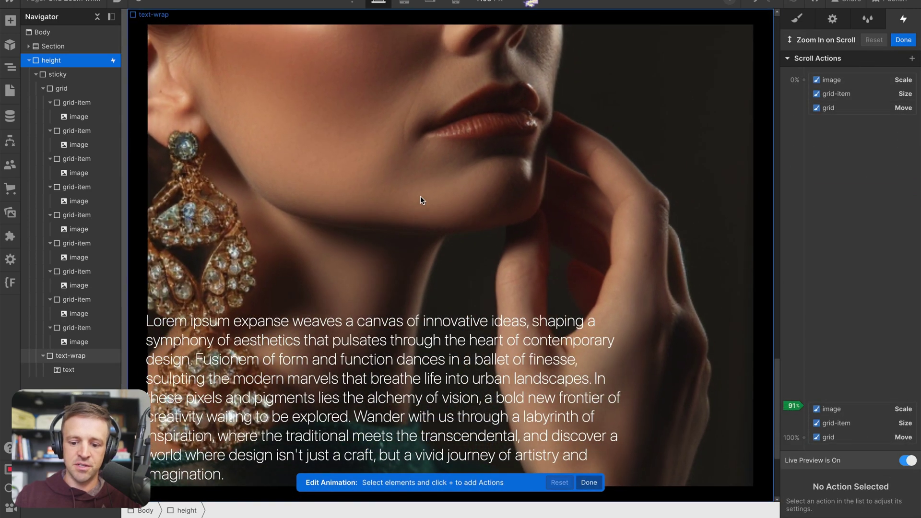
pyautogui.scroll(1, 420, 197)
pyautogui.scroll(-1, 421, 197)
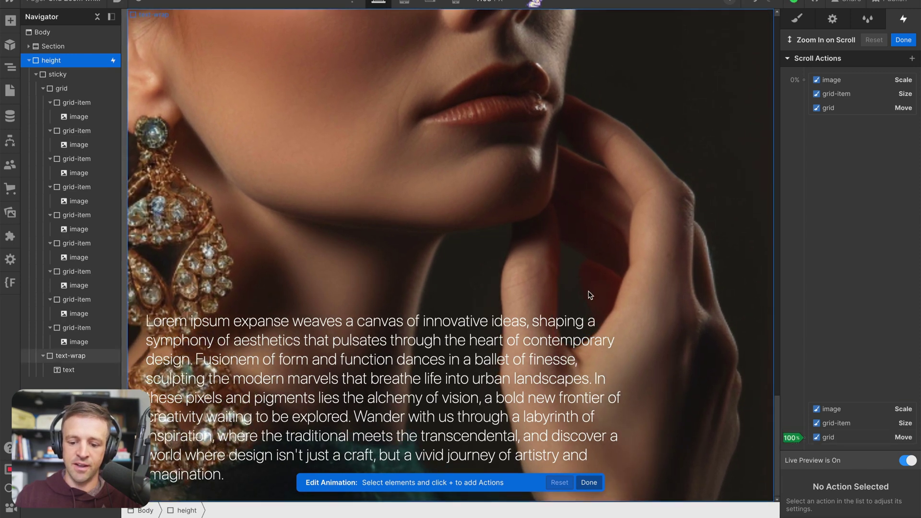
pyautogui.scroll(10, 589, 291)
pyautogui.scroll(-3, 589, 291)
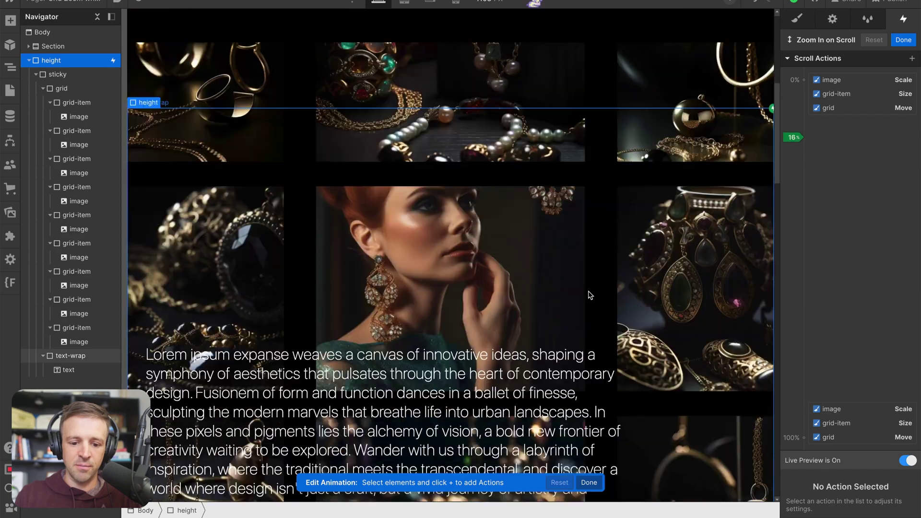
pyautogui.click(904, 40)
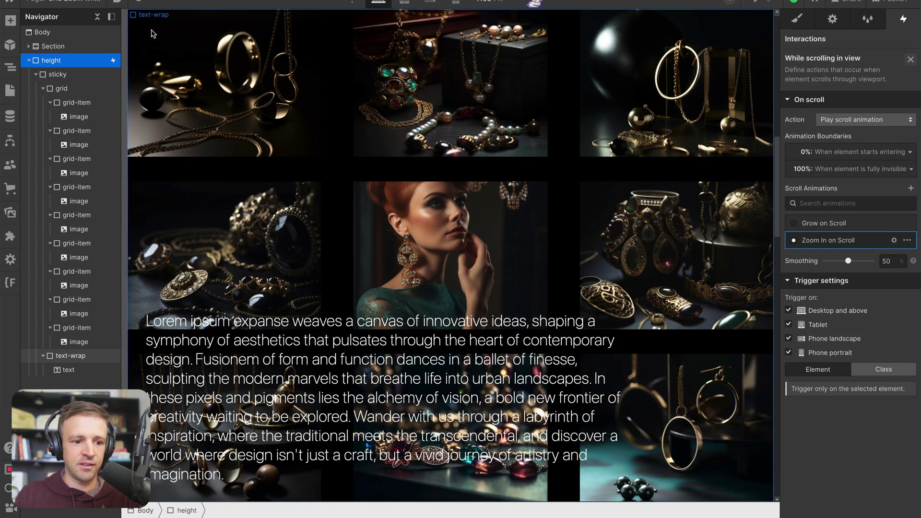
pyautogui.click(139, 3)
pyautogui.scroll(5, 330, 123)
pyautogui.scroll(-10, 331, 124)
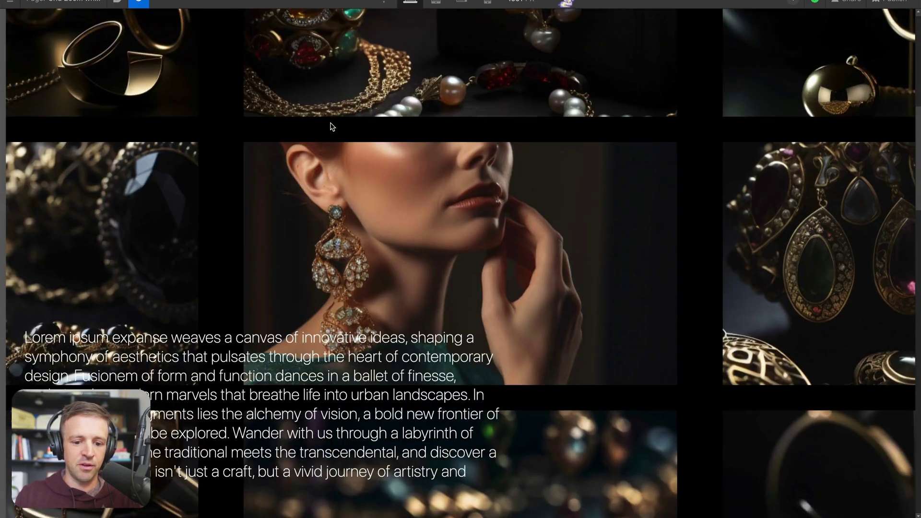
pyautogui.scroll(-2, 330, 122)
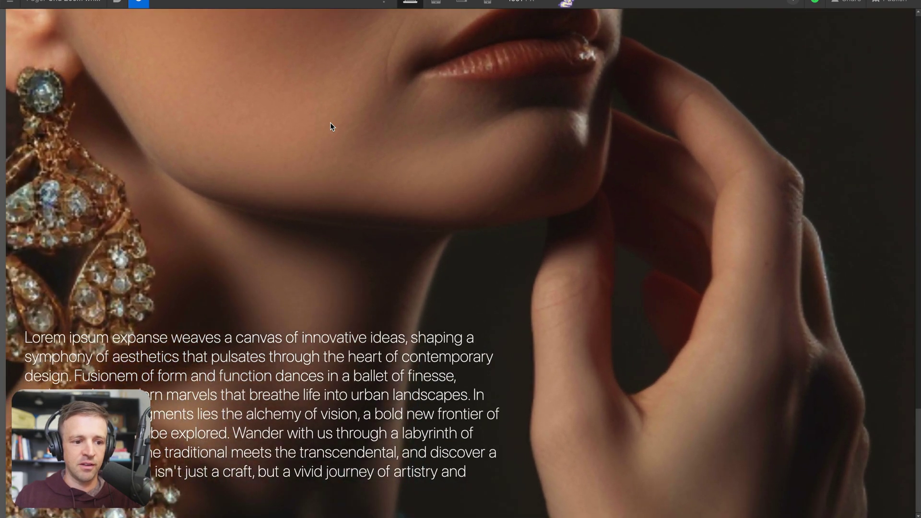
pyautogui.scroll(3, 330, 122)
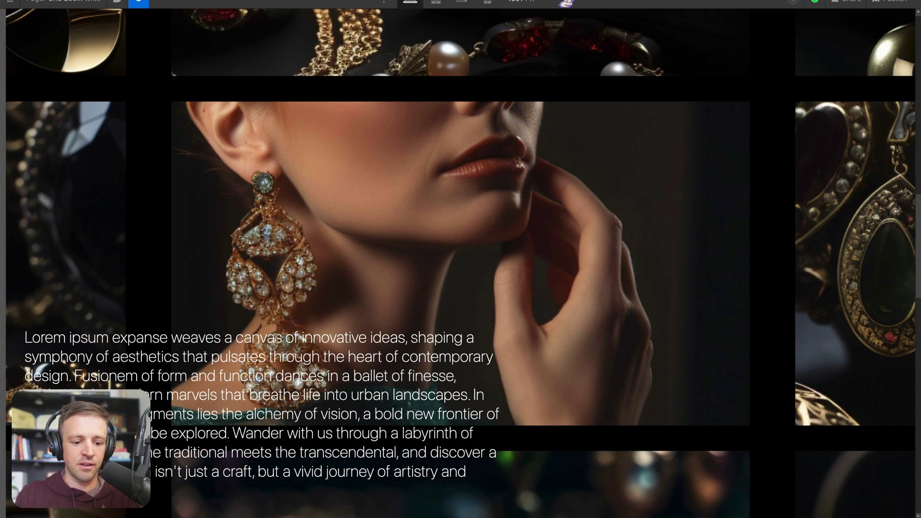
pyautogui.click(140, 2)
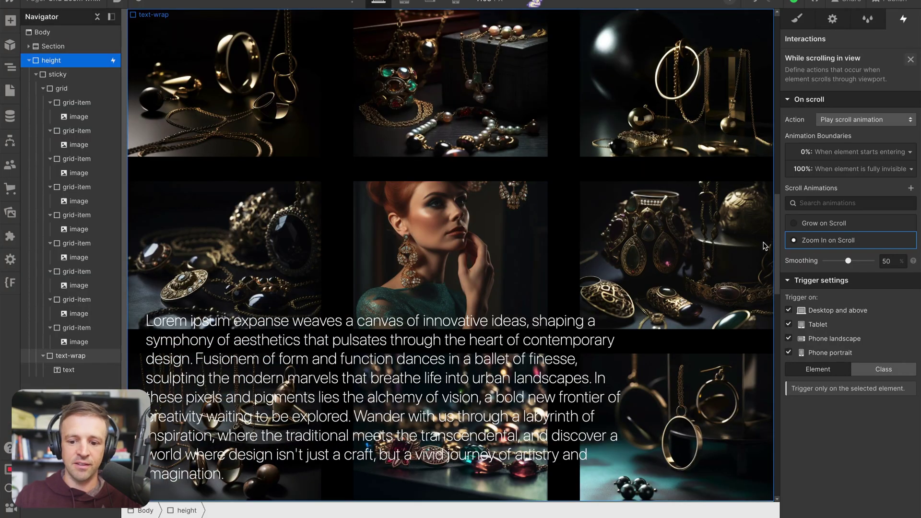
pyautogui.click(896, 241)
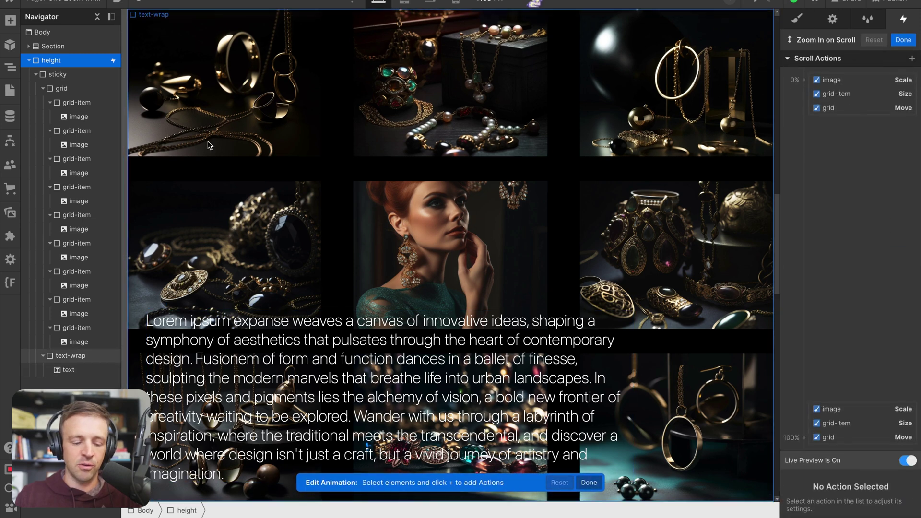
# - Select text-wrap and add a Move action of Y 100% at the 0% keyframe
pyautogui.click(72, 355)
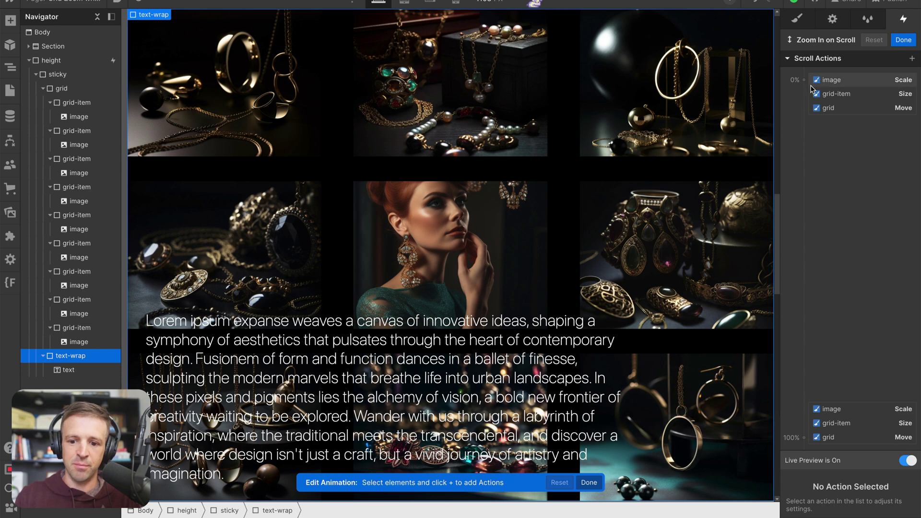
pyautogui.click(43, 89)
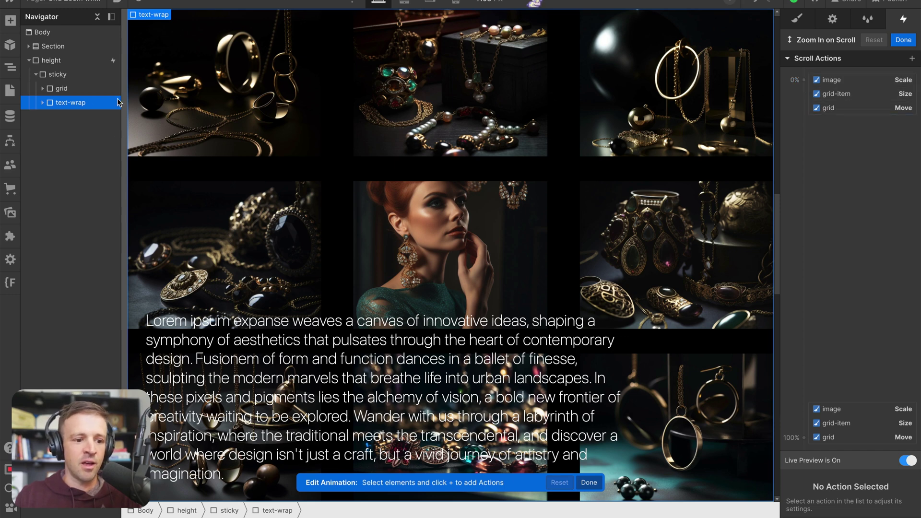
pyautogui.click(801, 81)
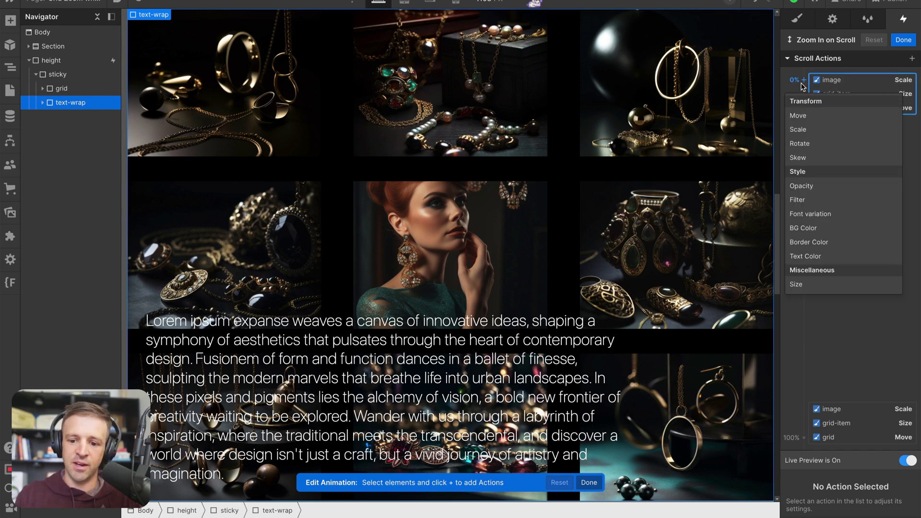
pyautogui.click(819, 121)
pyautogui.write('10')
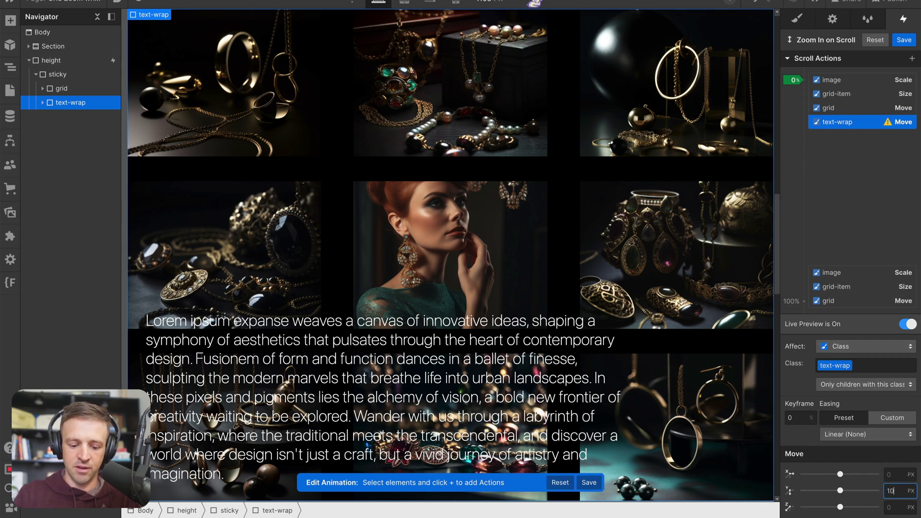
pyautogui.write('0%')
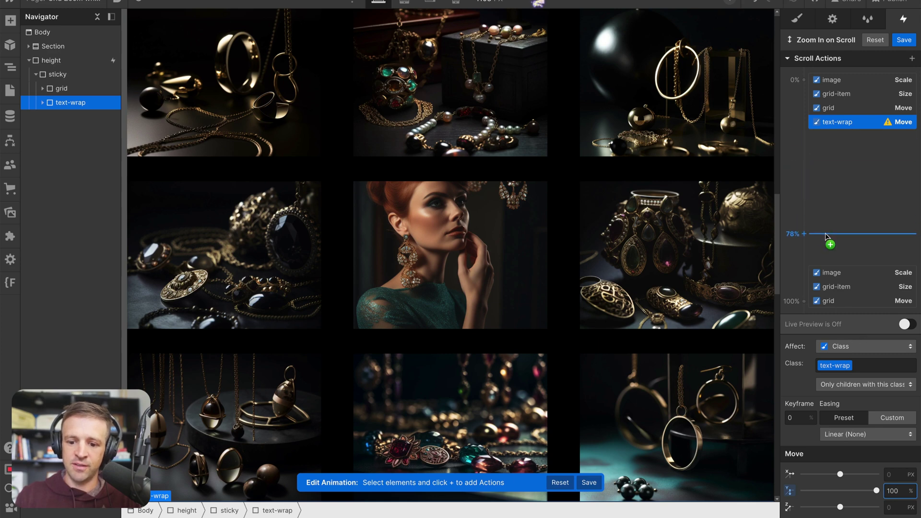
# - Add text-wrap Move actions of Y 100% at 80% and Y 0% at 100%
pyautogui.click(828, 237)
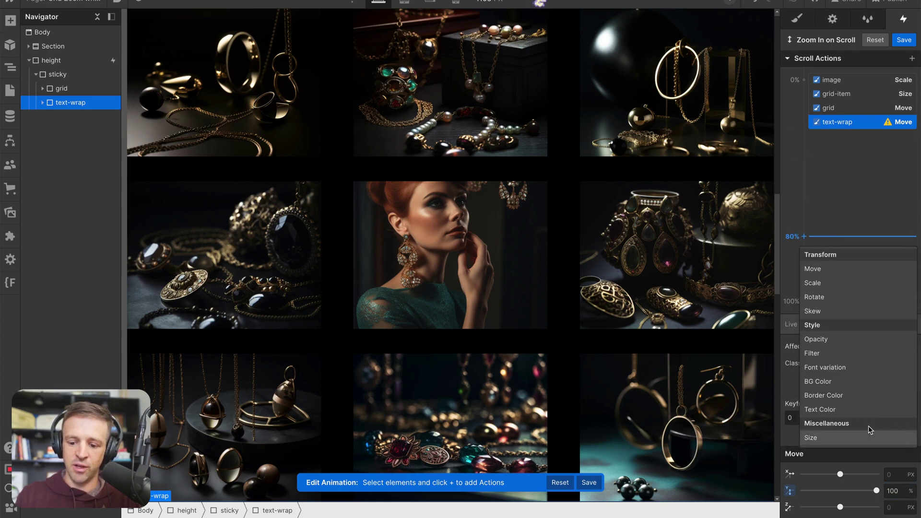
pyautogui.click(828, 270)
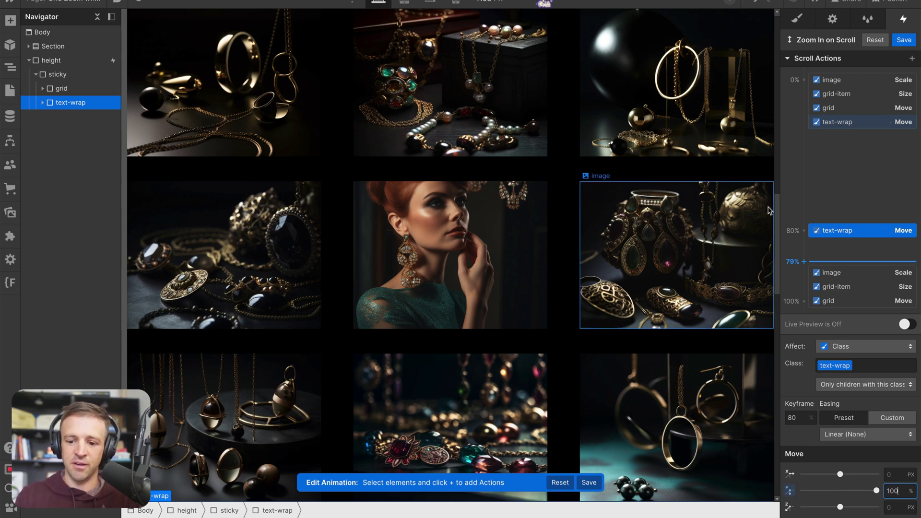
pyautogui.click(822, 308)
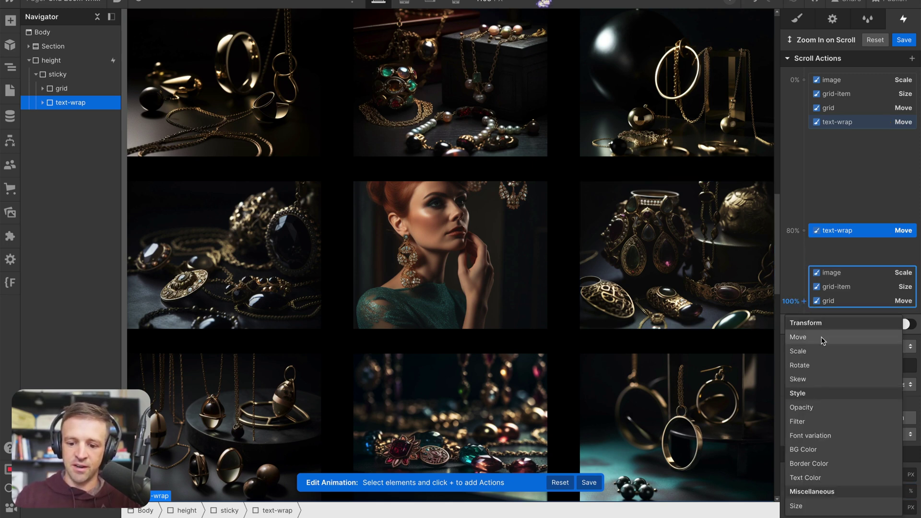
pyautogui.click(822, 338)
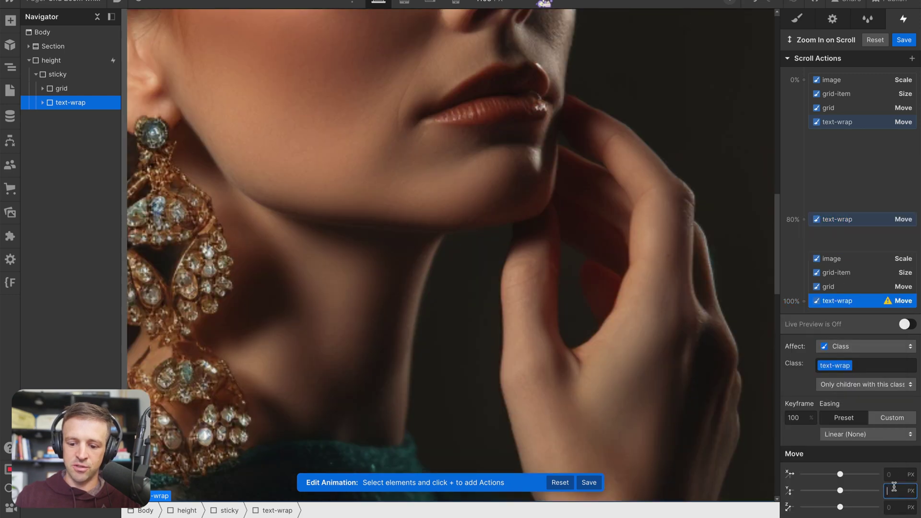
pyautogui.write('0%')
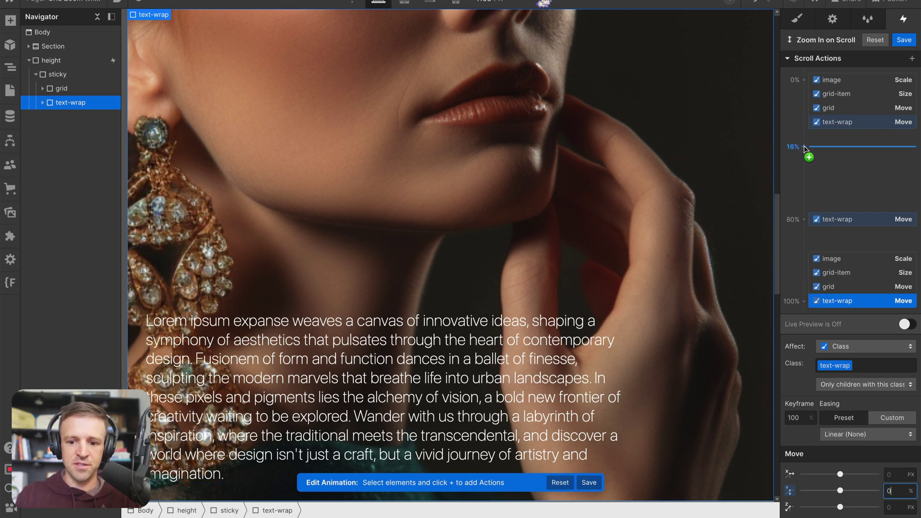
pyautogui.click(42, 88)
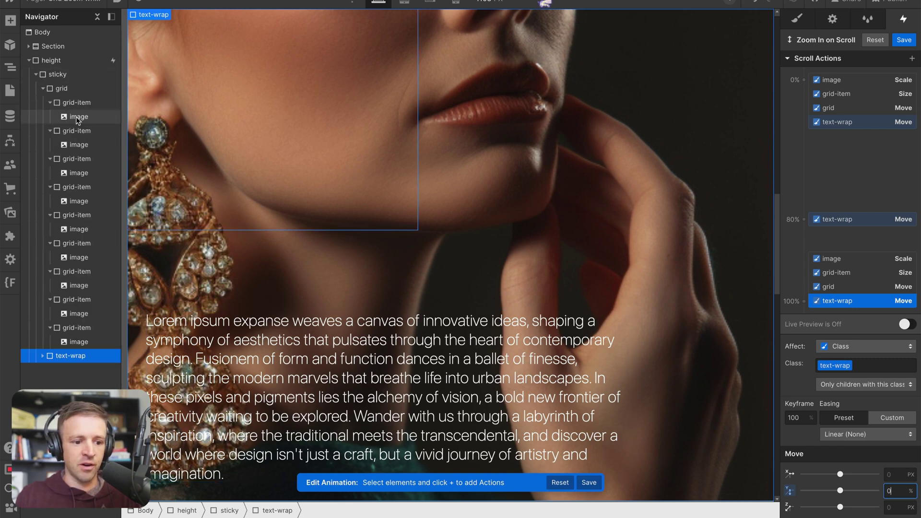
# - Give the grid images a Brightness filter of 1005% at the 0% keyframe
pyautogui.click(106, 117)
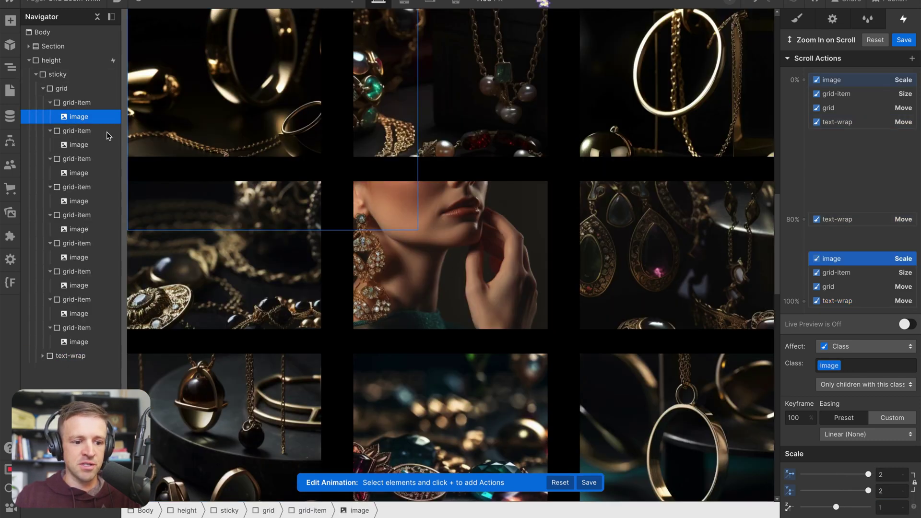
pyautogui.click(804, 80)
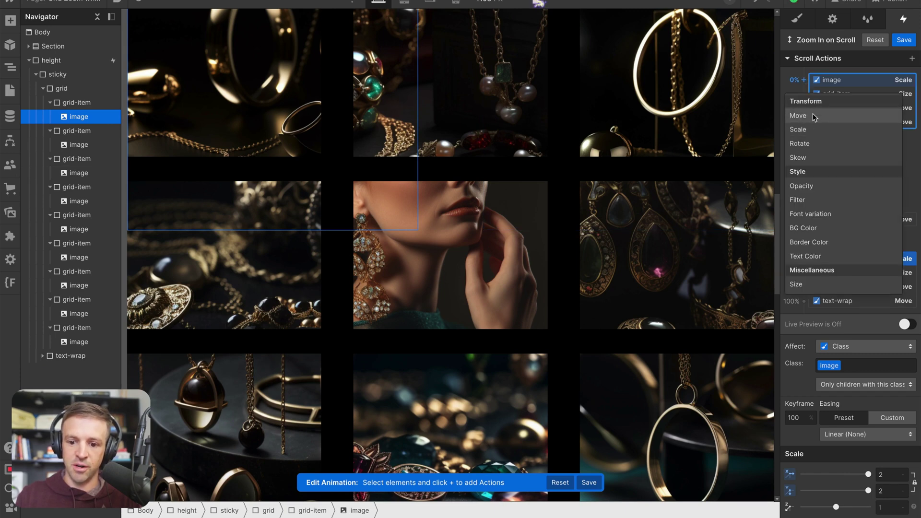
pyautogui.click(818, 201)
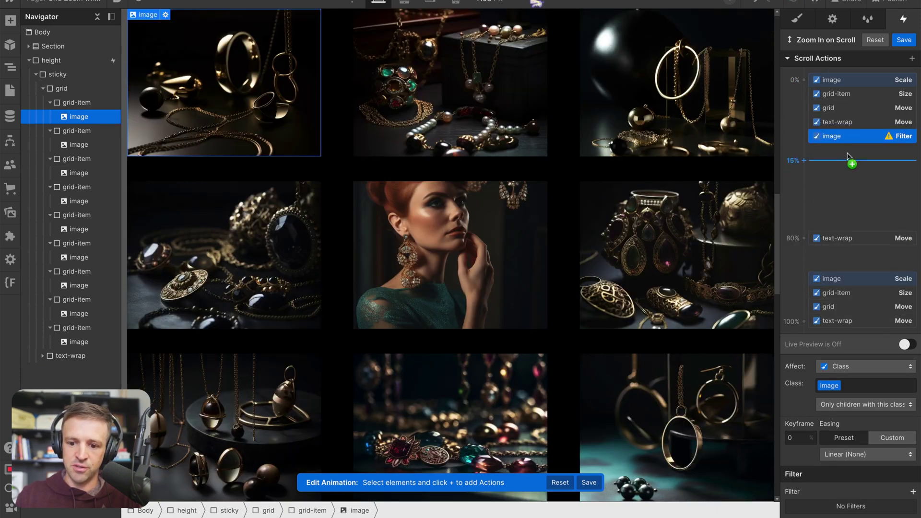
pyautogui.click(913, 493)
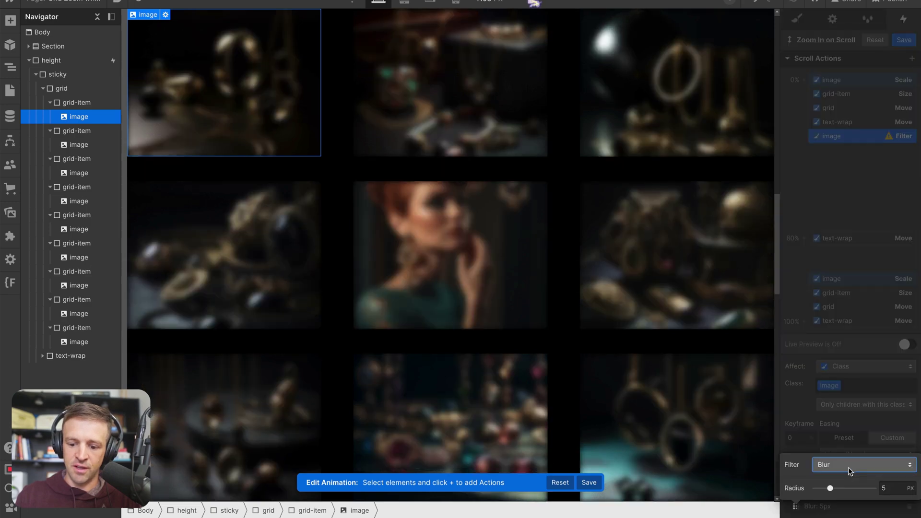
pyautogui.click(847, 469)
pyautogui.click(843, 413)
pyautogui.write('1005')
pyautogui.press('Return')
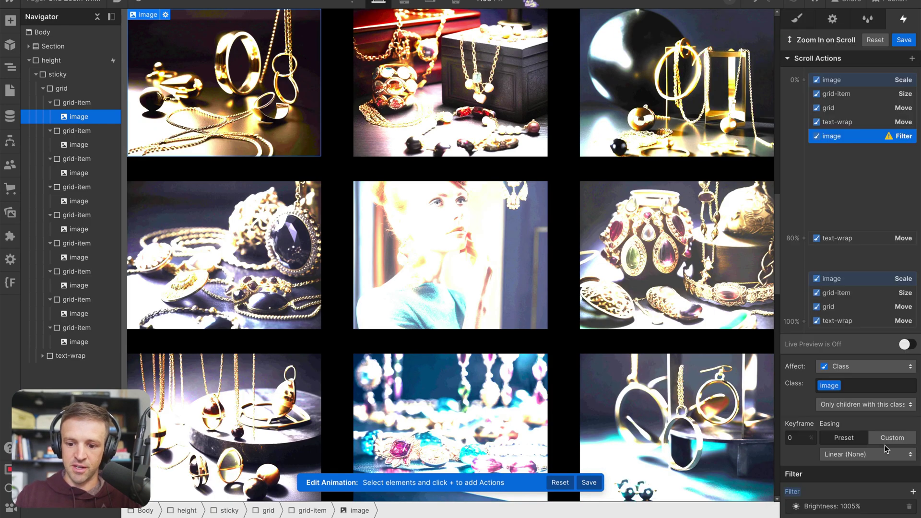
# - Add a 60% Brightness filter at the 100% keyframe and save the animation
pyautogui.click(805, 322)
pyautogui.click(821, 443)
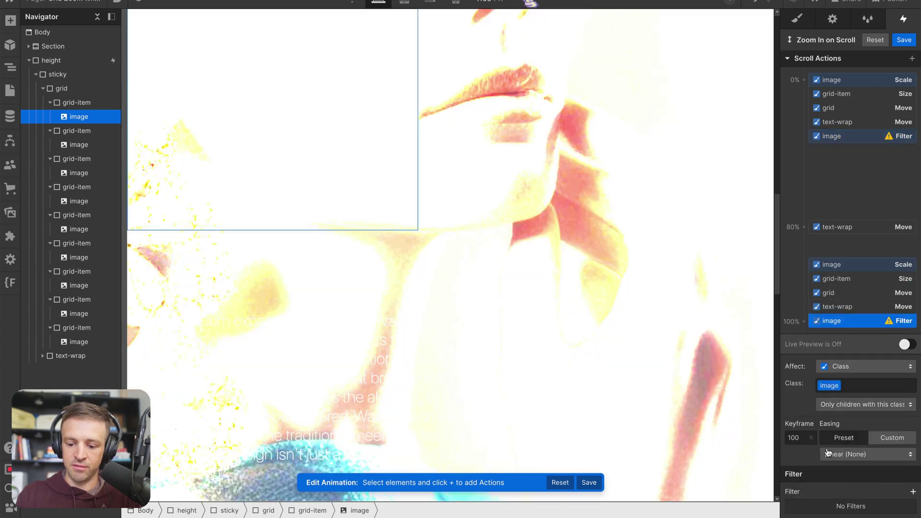
pyautogui.click(913, 494)
pyautogui.click(830, 463)
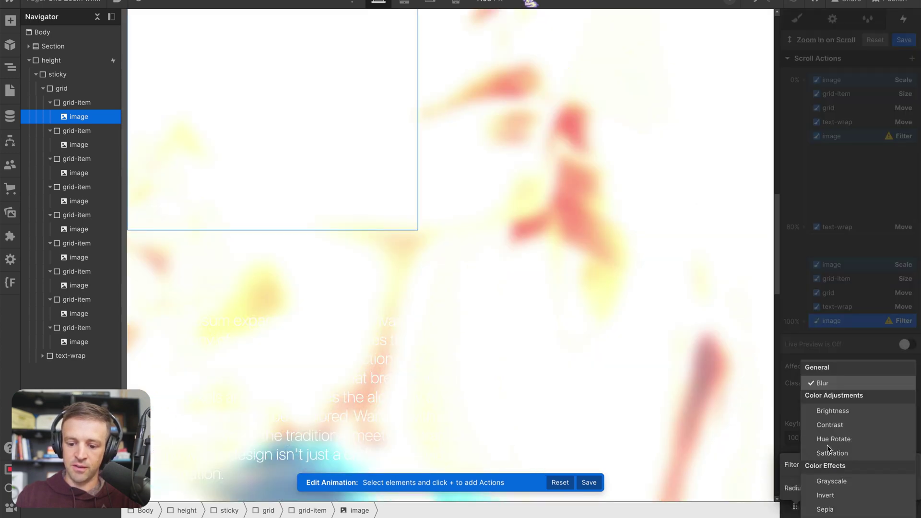
pyautogui.click(837, 414)
pyautogui.write('6')
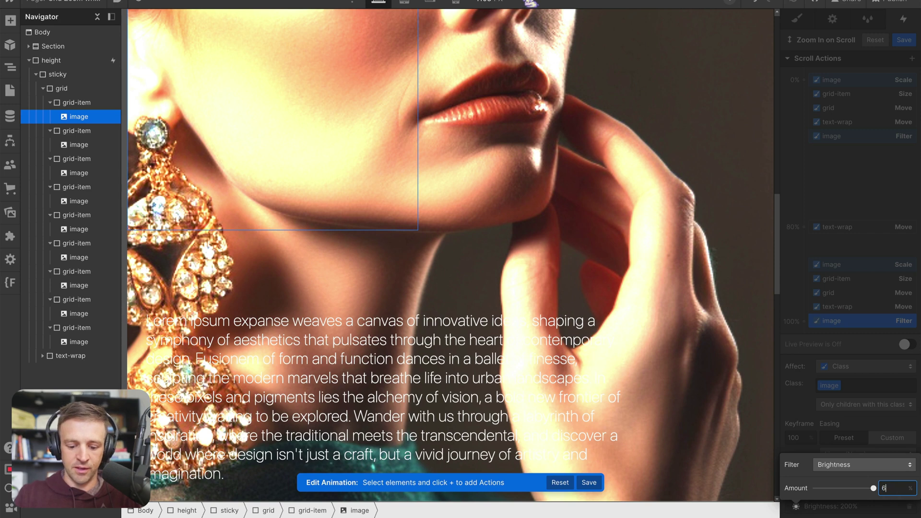
pyautogui.write('0')
pyautogui.click(869, 367)
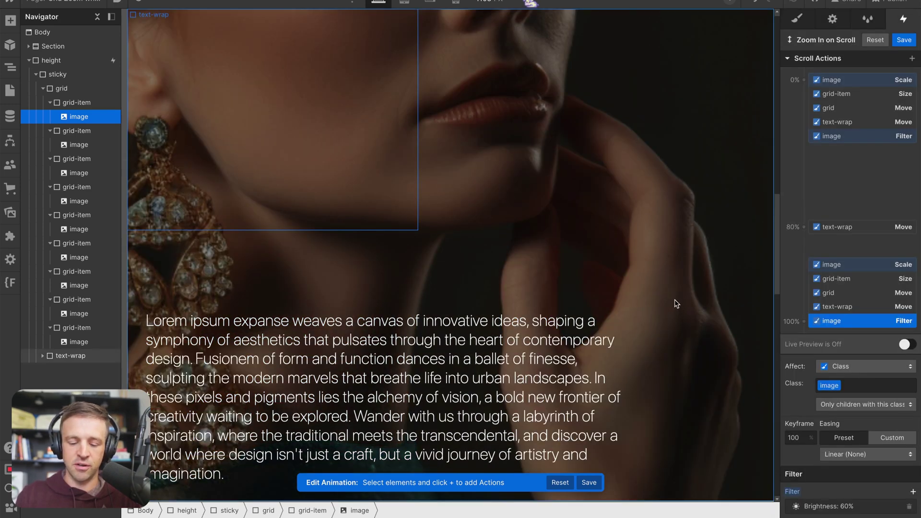
pyautogui.click(904, 40)
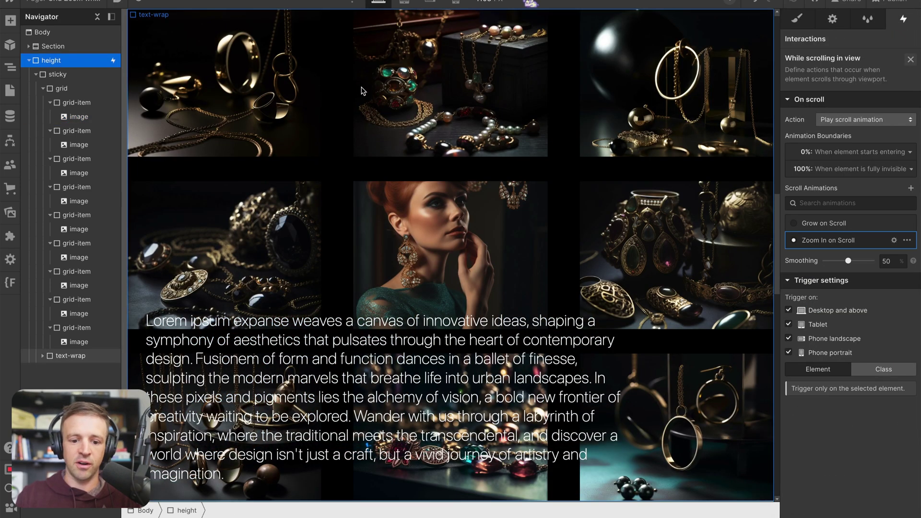
# - Preview the page and scroll to test the zoom and brightness animation
pyautogui.click(140, 3)
pyautogui.scroll(5, 321, 146)
pyautogui.scroll(-5, 321, 146)
pyautogui.scroll(5, 320, 146)
pyautogui.press('super+shift+p')
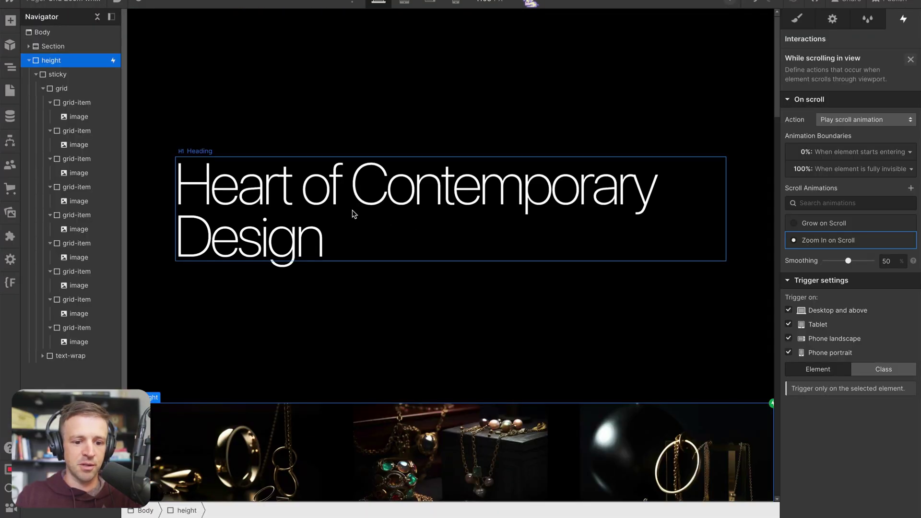
# - Change the starting image Brightness in Zoom In on Scroll to 100% and save
pyautogui.click(898, 240)
pyautogui.click(854, 137)
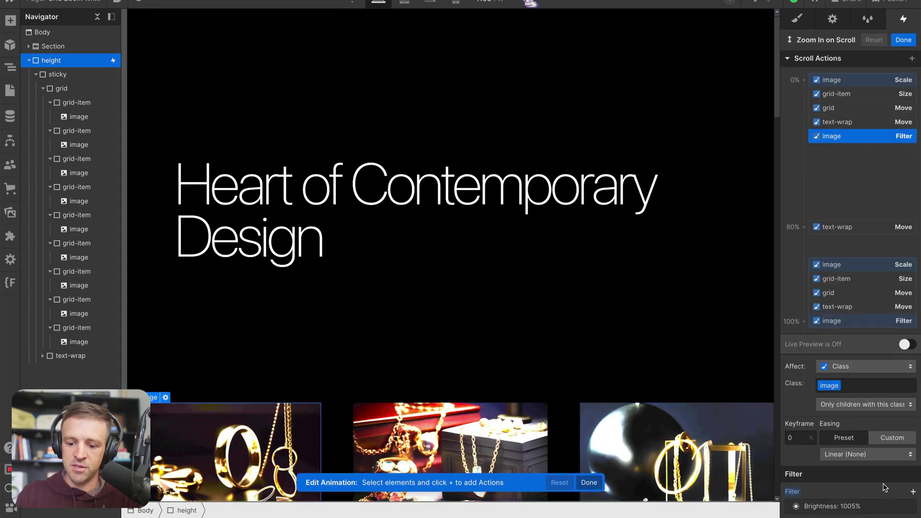
pyautogui.click(858, 507)
pyautogui.click(896, 489)
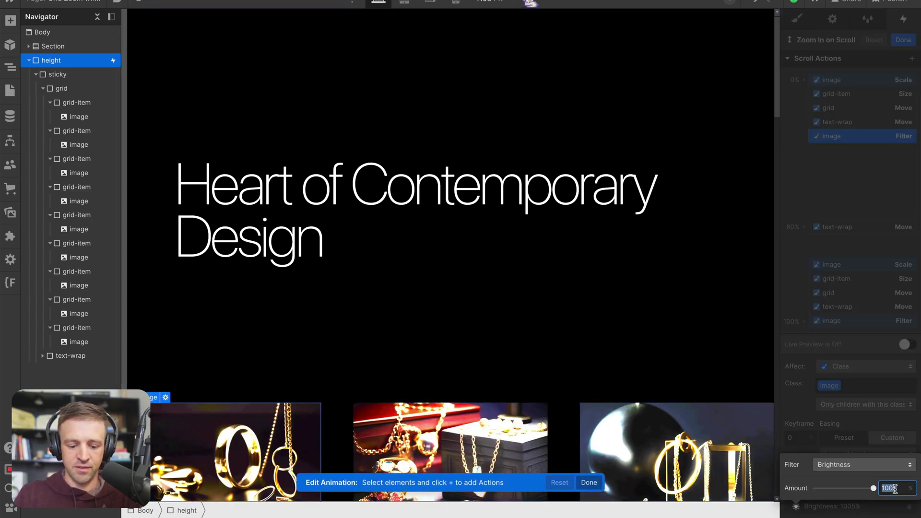
pyautogui.press('Return')
pyautogui.click(889, 424)
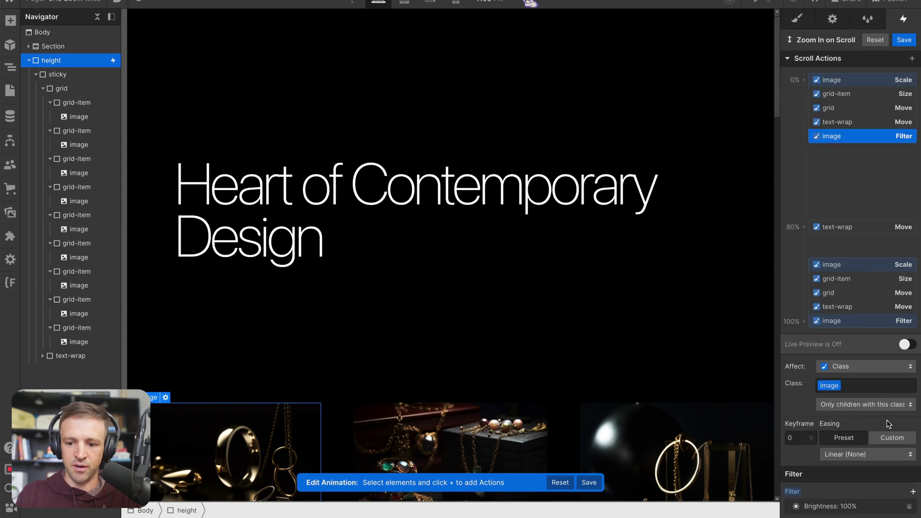
pyautogui.click(904, 40)
pyautogui.press('super+shift+p')
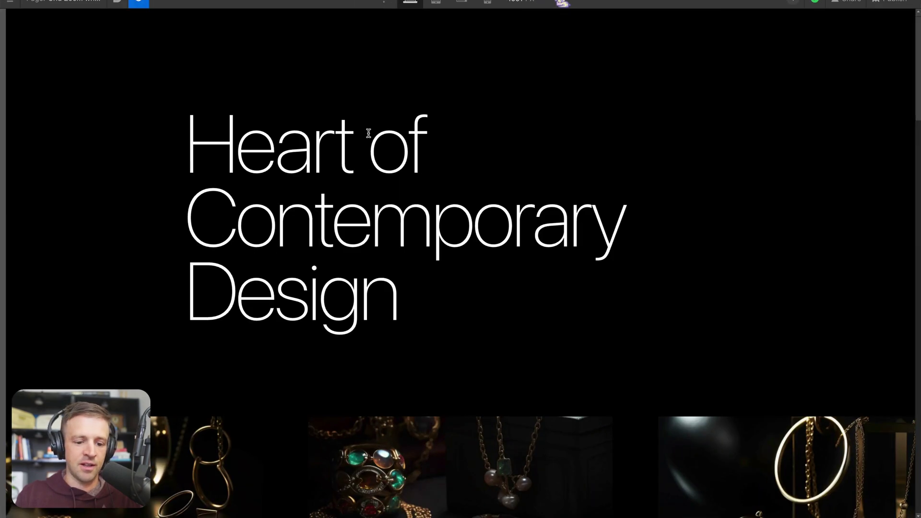
pyautogui.scroll(-10, 368, 133)
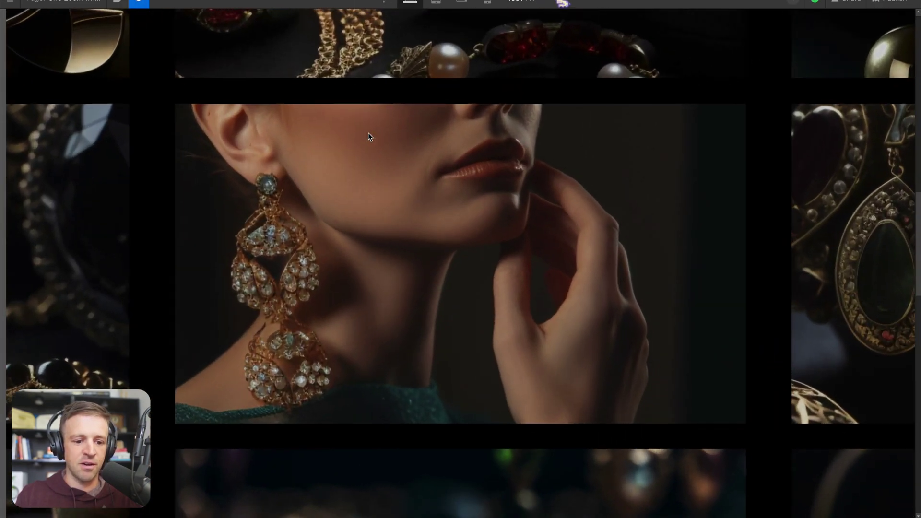
pyautogui.scroll(-5, 368, 132)
pyautogui.scroll(-5, 367, 133)
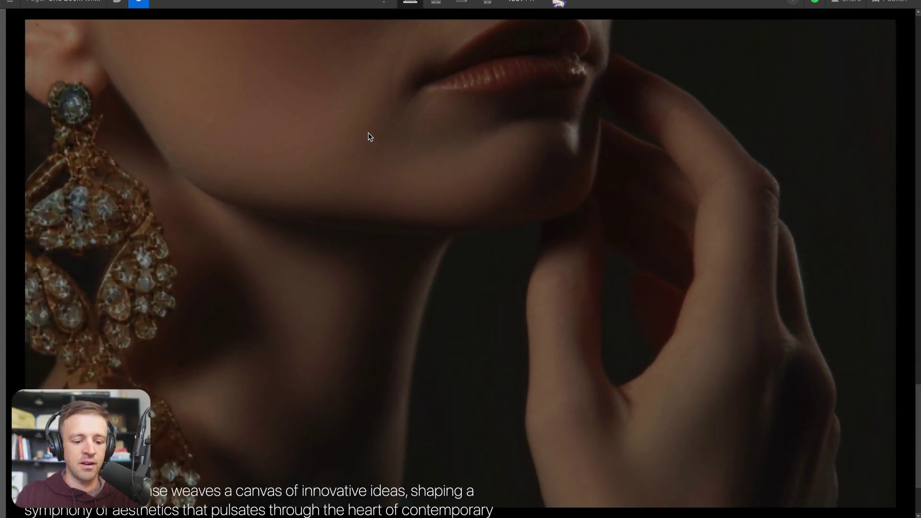
pyautogui.scroll(-3, 367, 133)
pyautogui.scroll(3, 367, 133)
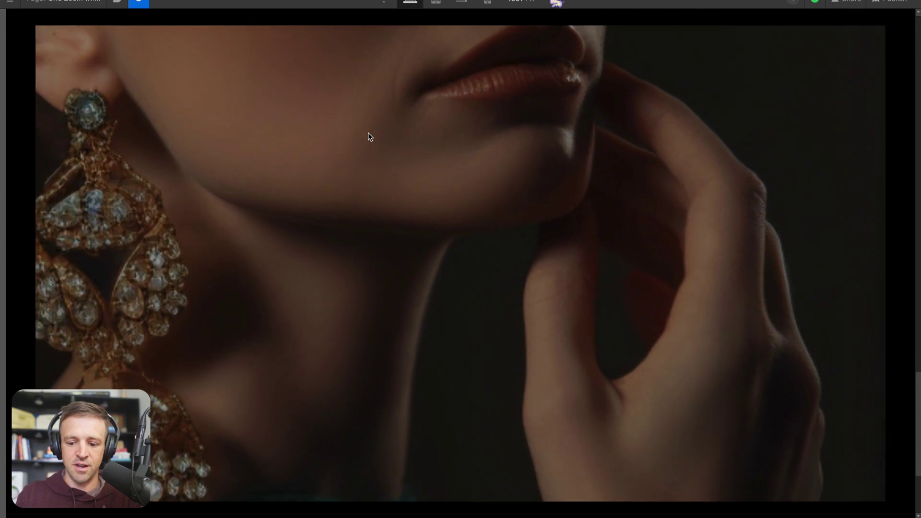
pyautogui.scroll(-3, 368, 132)
pyautogui.scroll(3, 367, 132)
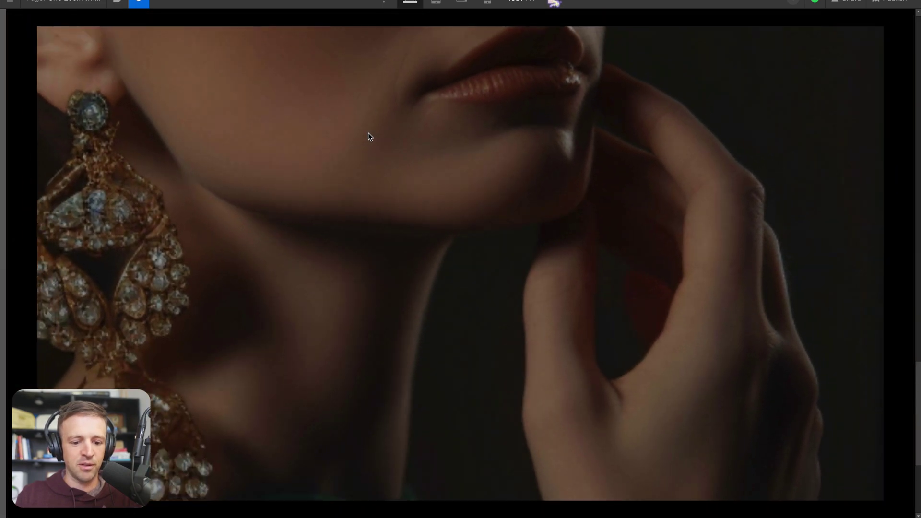